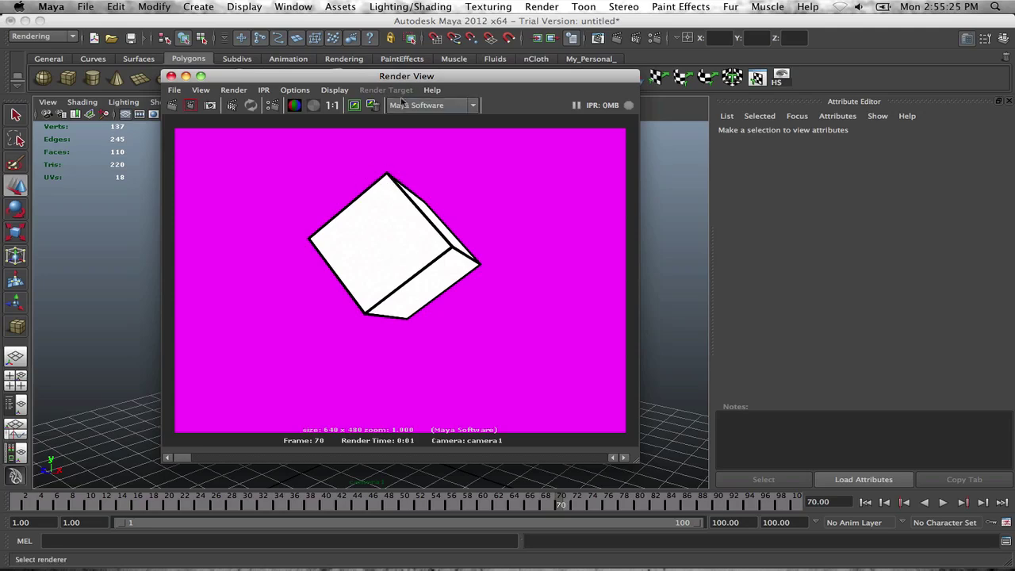
Compare the frame-70 render with the viewport, then close the Render View window
drag(369, 84, 712, 77)
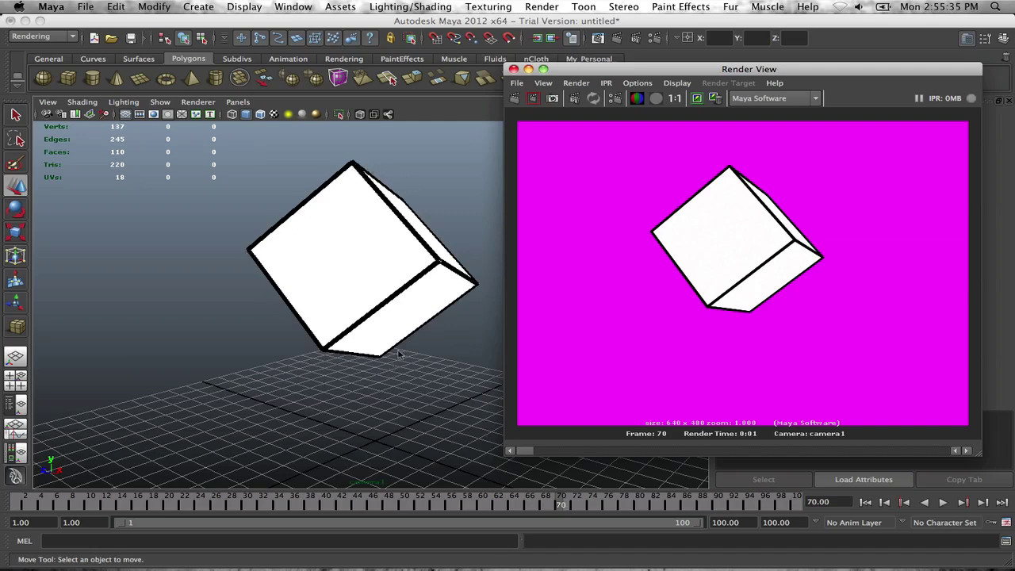
drag(757, 70, 406, 59)
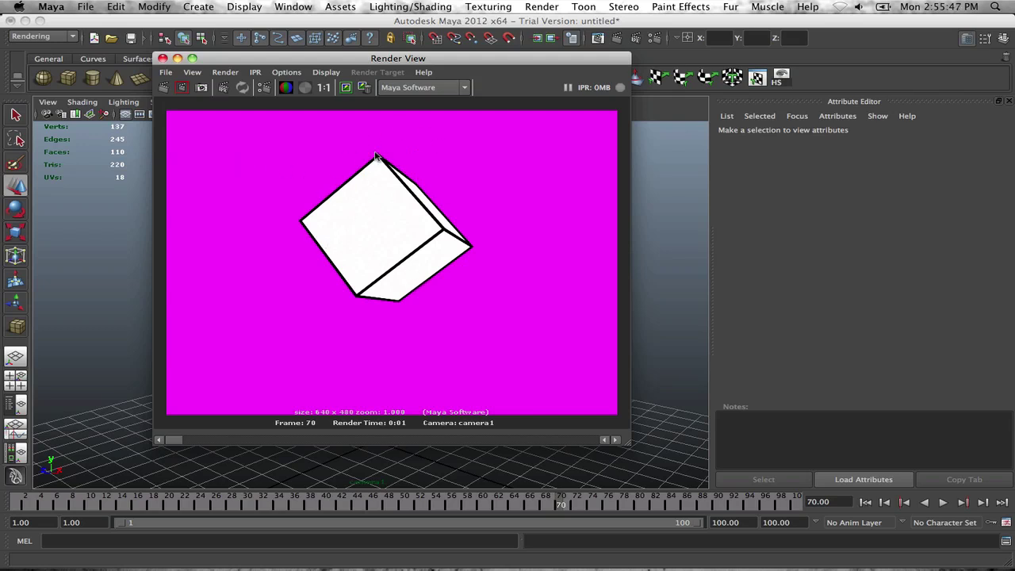
click(162, 58)
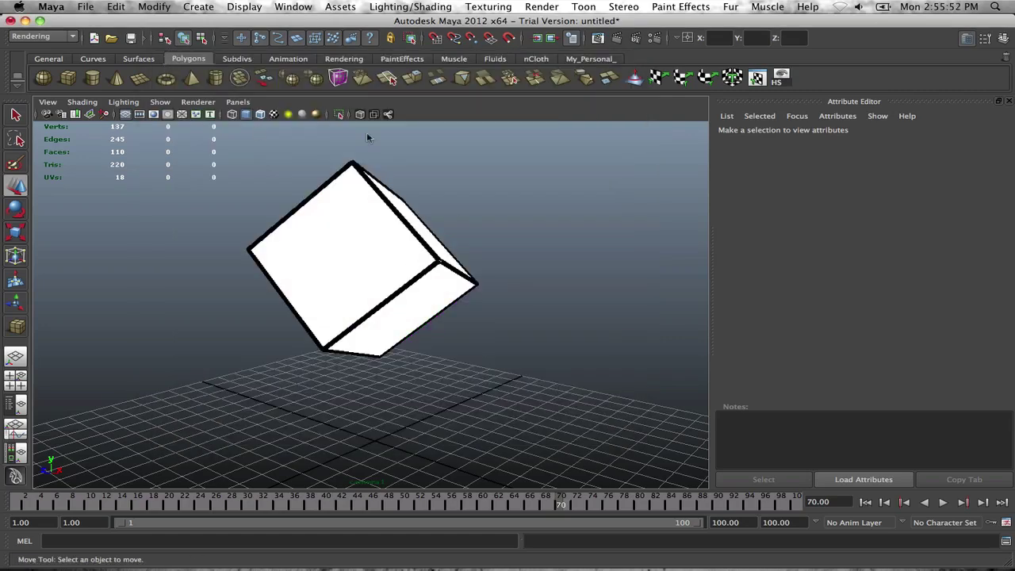
Start a new scene without saving and hide the Attribute Editor
click(94, 37)
click(504, 294)
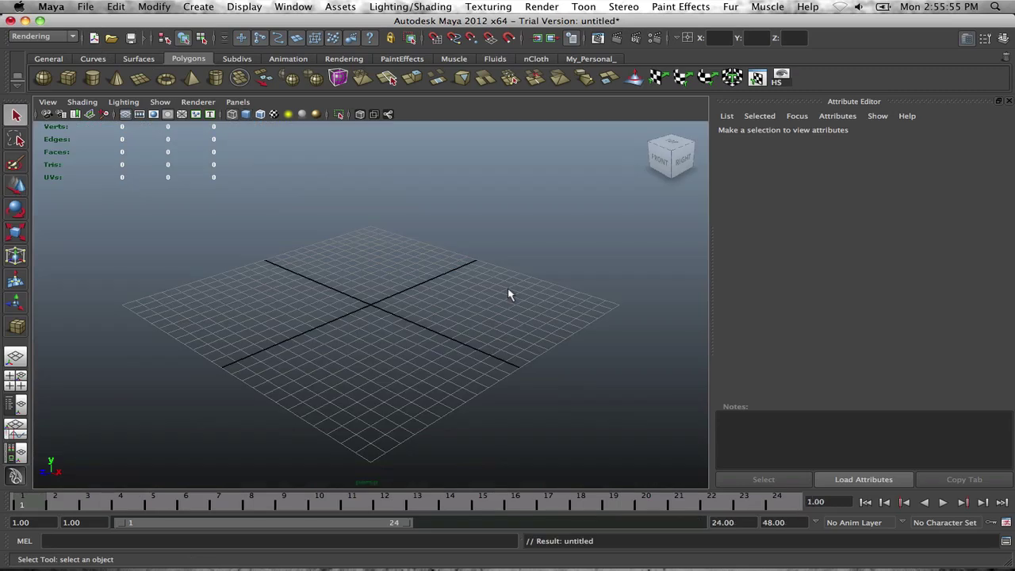
click(967, 38)
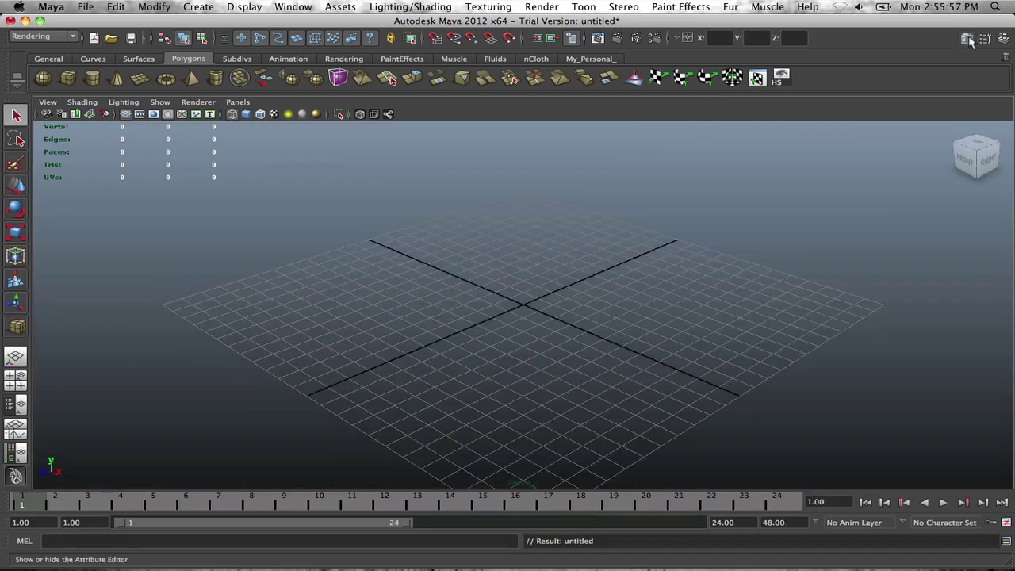
Draw a polygon cube at the grid origin and show it with solid shading
click(69, 83)
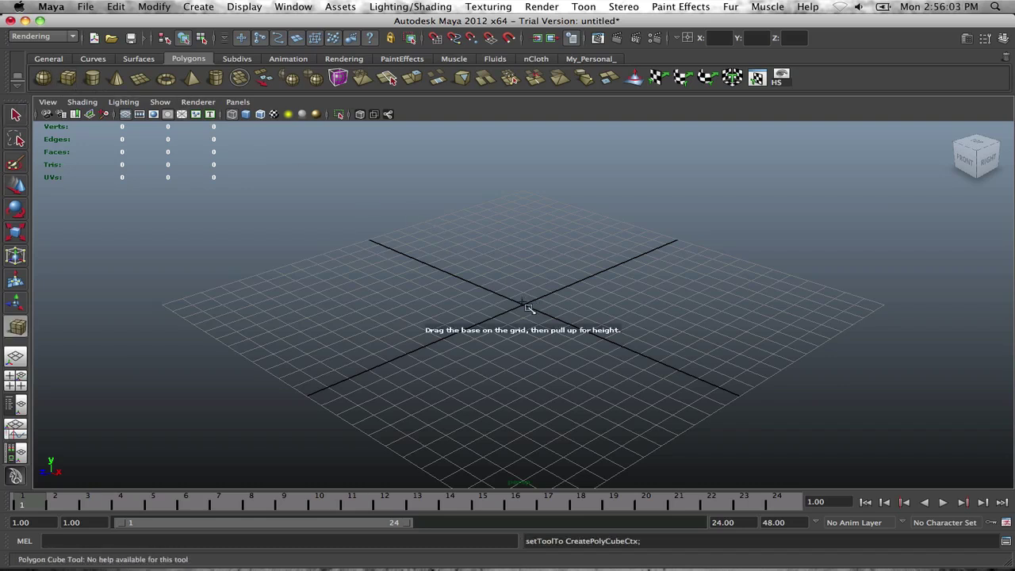
mouse_move(530, 309)
mouse_down()
mouse_move(657, 336)
mouse_move(606, 320)
mouse_move(639, 277)
mouse_up()
alt+middle_drag(639, 277, 579, 283)
key(5)
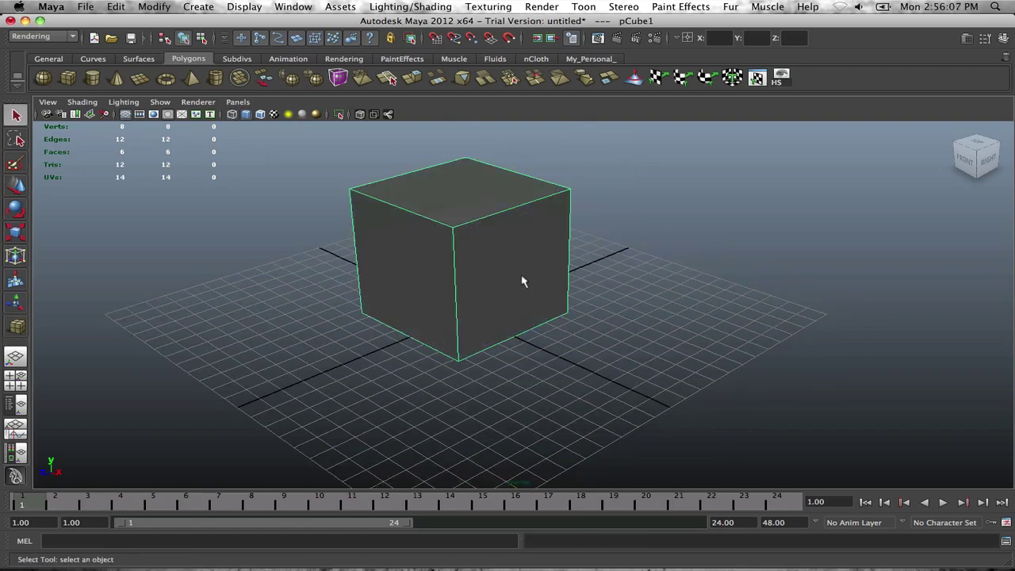
alt+drag(522, 281, 487, 261)
scroll(541, 273, down, 3)
alt+right_drag(486, 261, 510, 275)
alt+drag(510, 275, 457, 248)
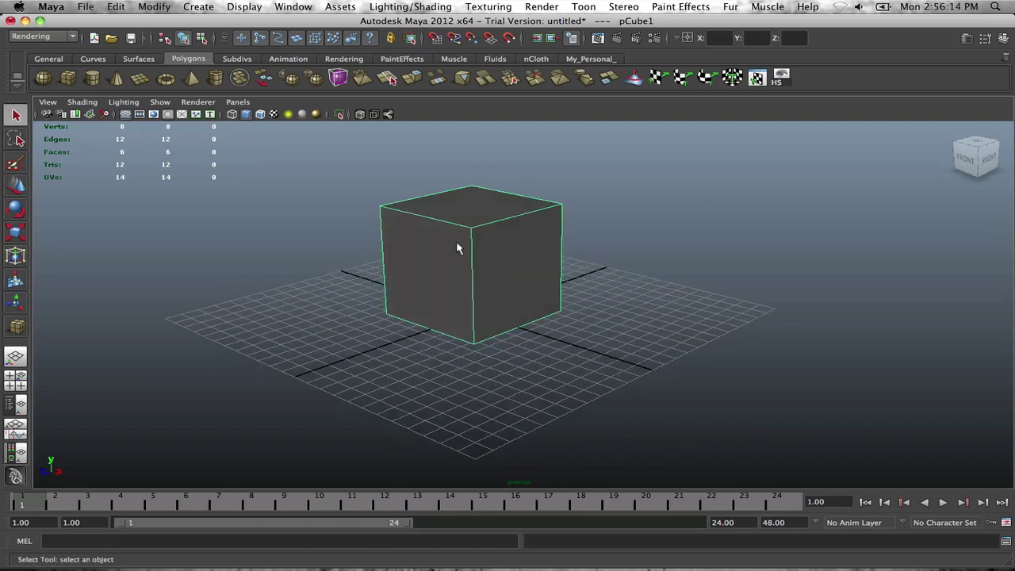
click(570, 200)
click(517, 238)
mouse_move(518, 237)
alt+mouse_down()
mouse_move(508, 226)
mouse_move(521, 230)
alt+mouse_up()
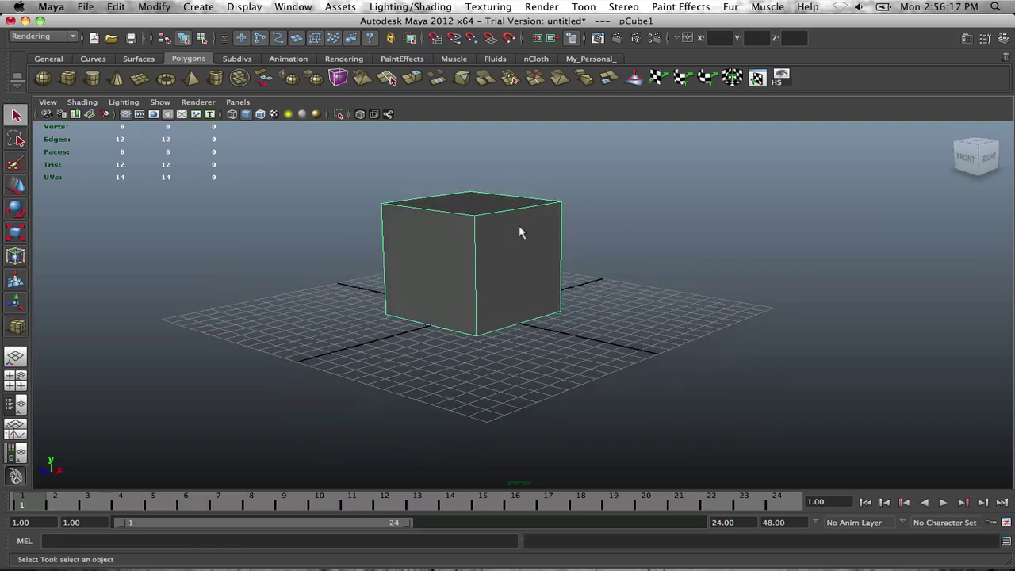
Keep the Rendering menu set active with the cube selected
click(534, 8)
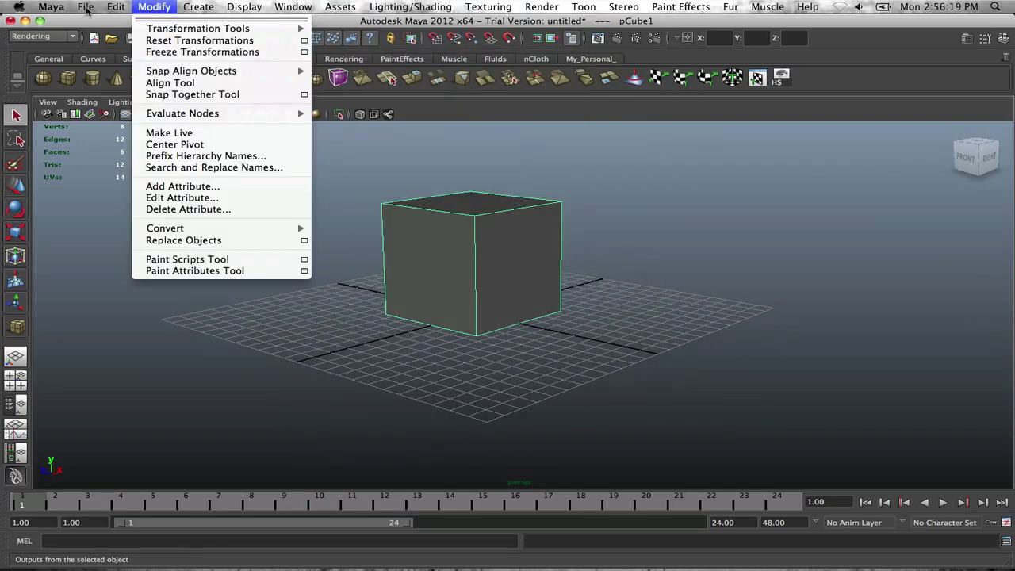
click(519, 231)
alt+drag(519, 232, 421, 199)
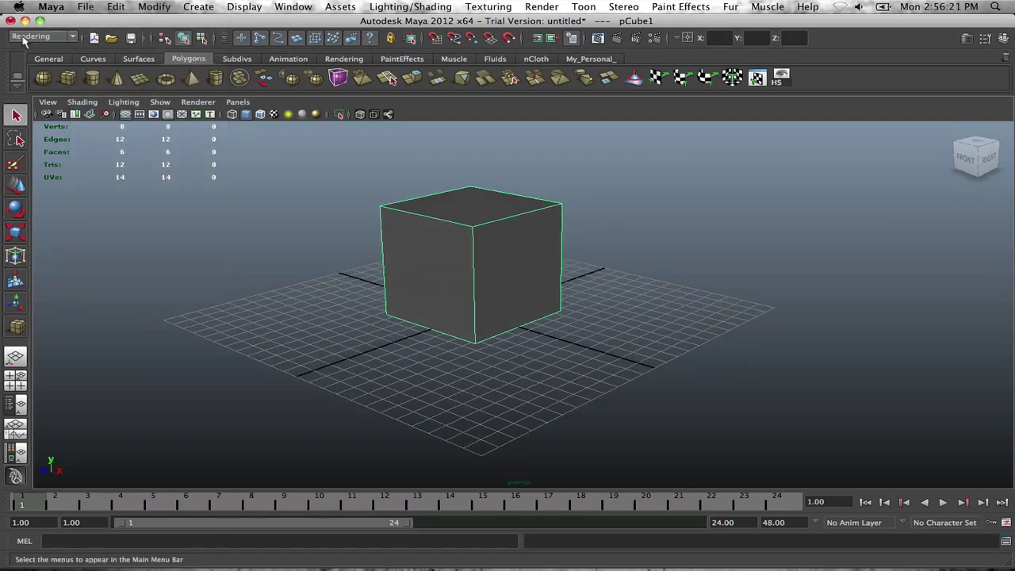
click(41, 37)
click(37, 80)
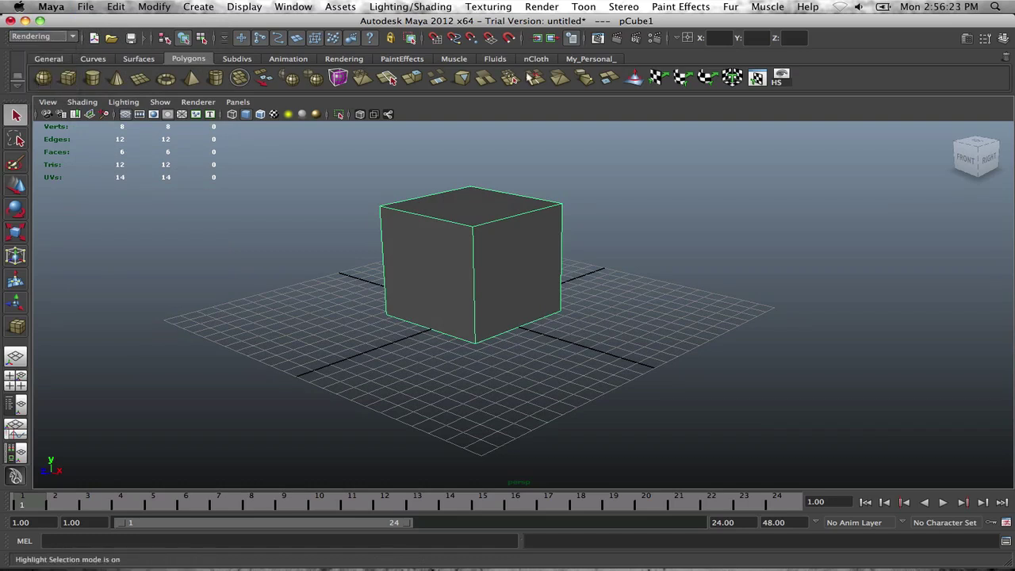
Assign a Toon Solid Color fill shader to pCube1
click(590, 7)
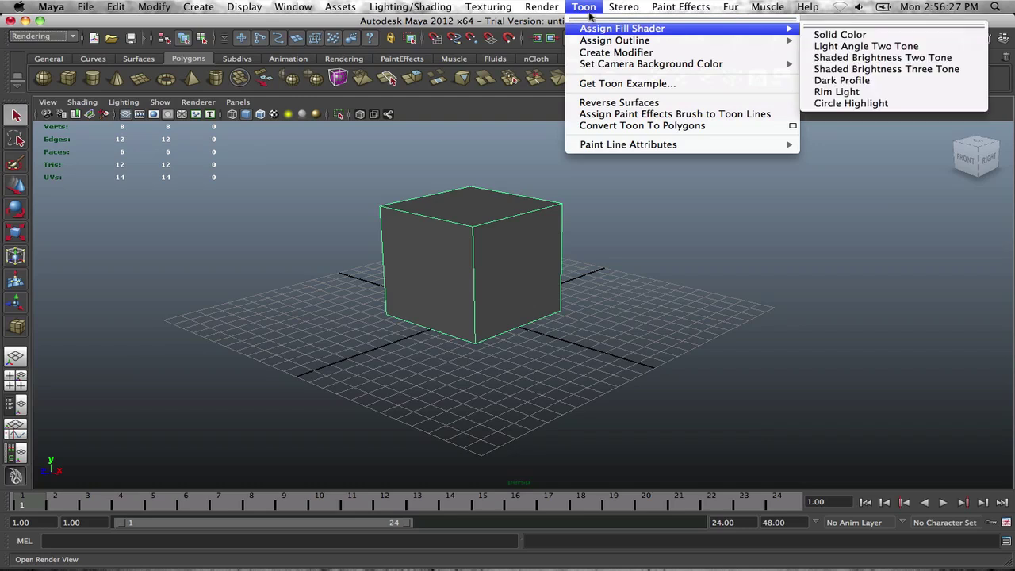
mouse_move(593, 32)
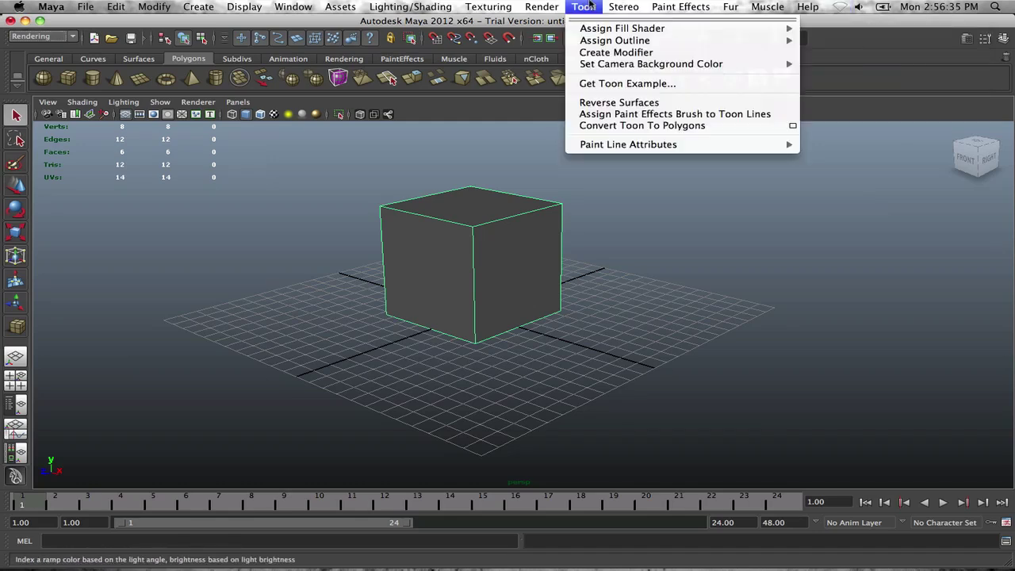
click(865, 36)
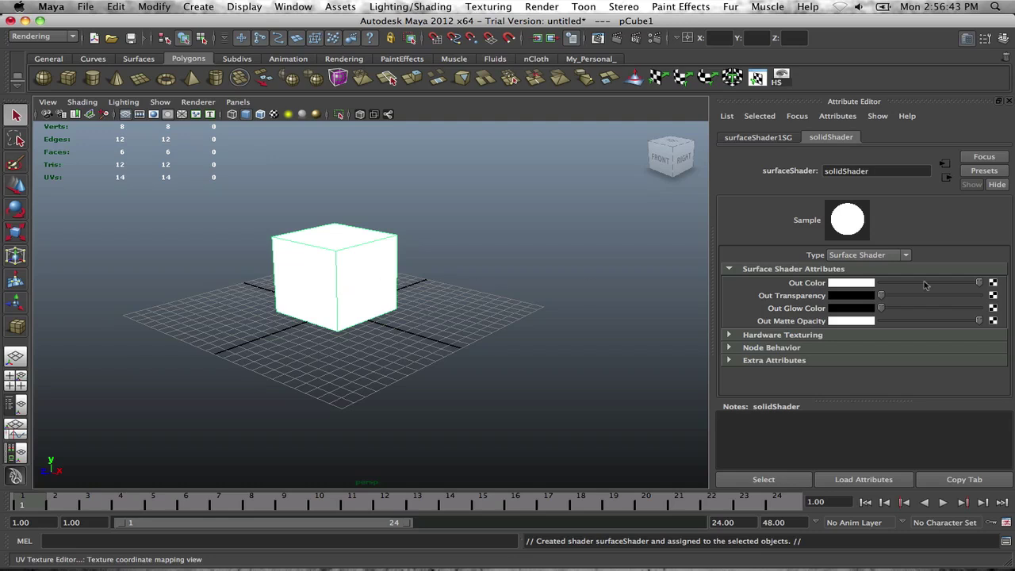
Change solidShader's Out Color to cyan from the Color History swatches
click(851, 283)
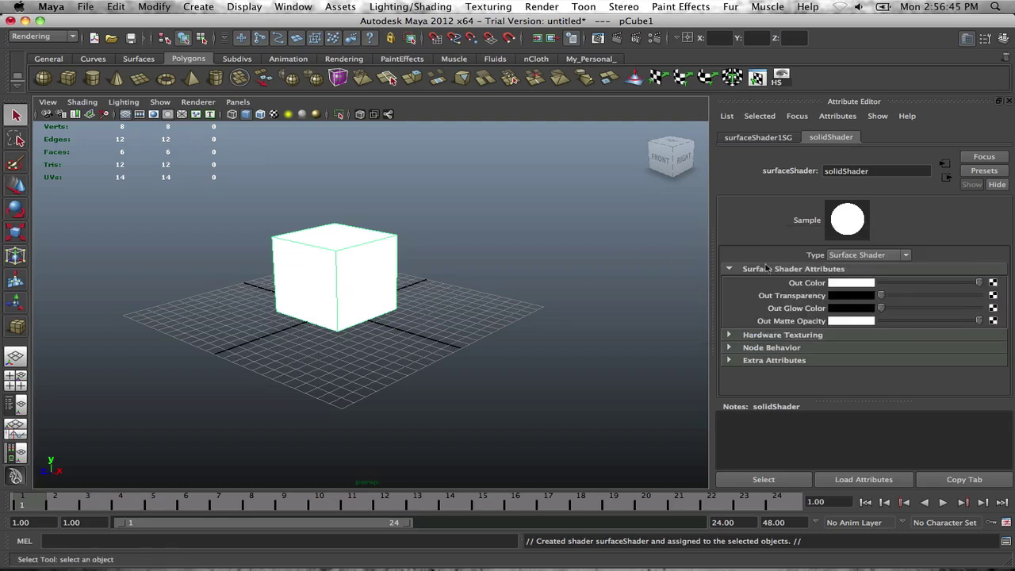
click(851, 284)
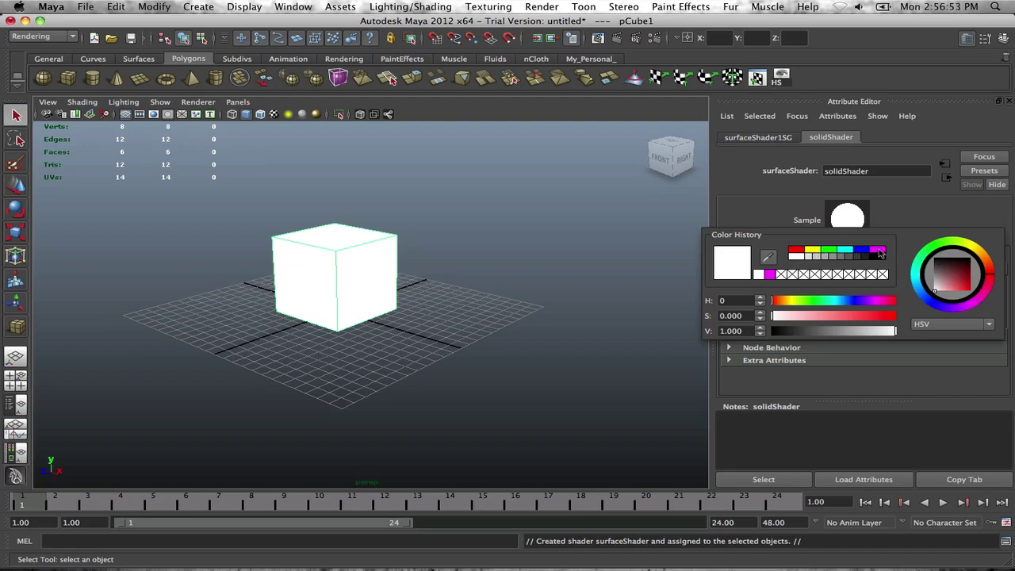
click(826, 252)
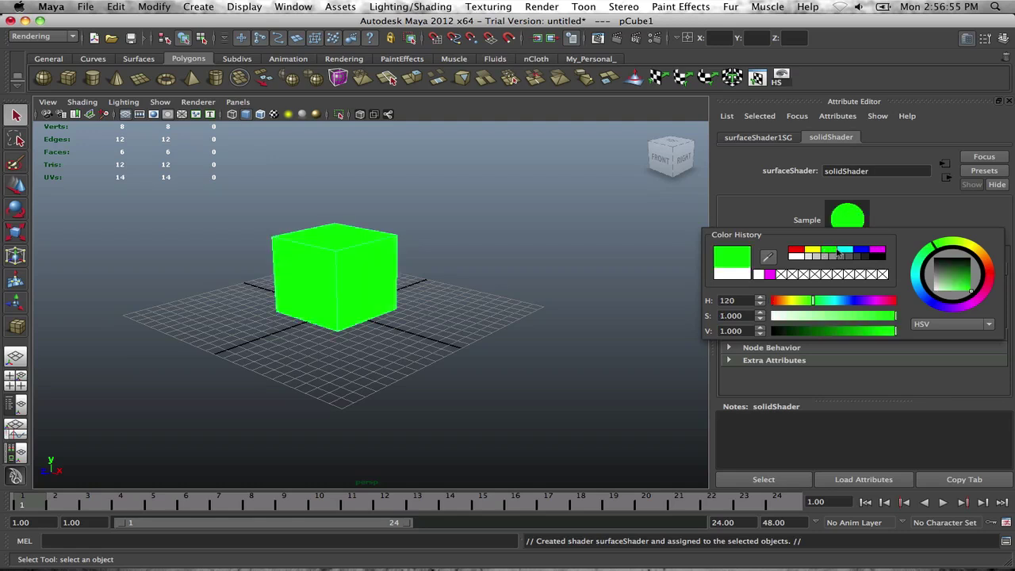
click(845, 250)
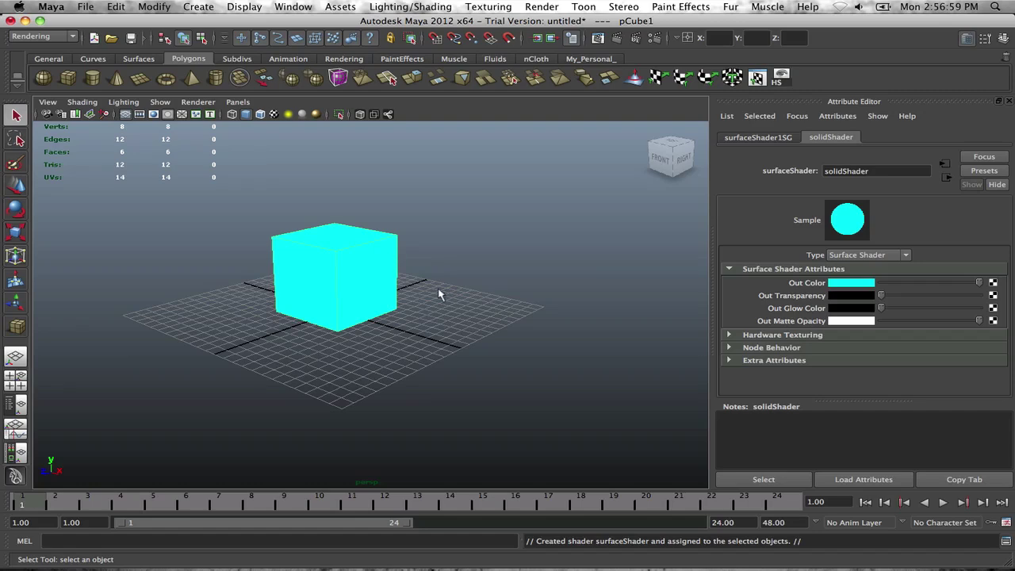
alt+drag(410, 267, 430, 267)
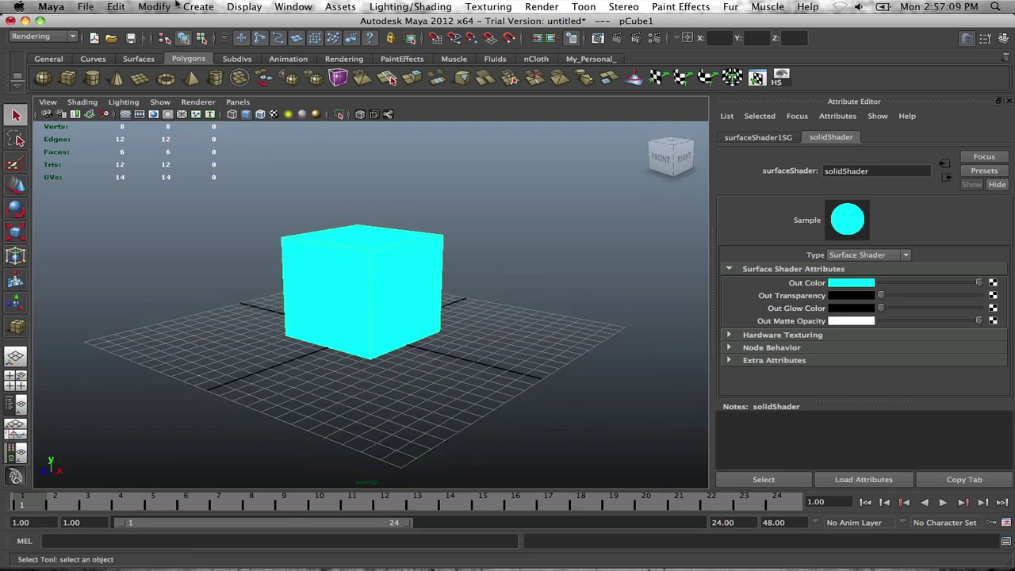
Create a new camera, camera1, and look through it in the viewport
click(200, 6)
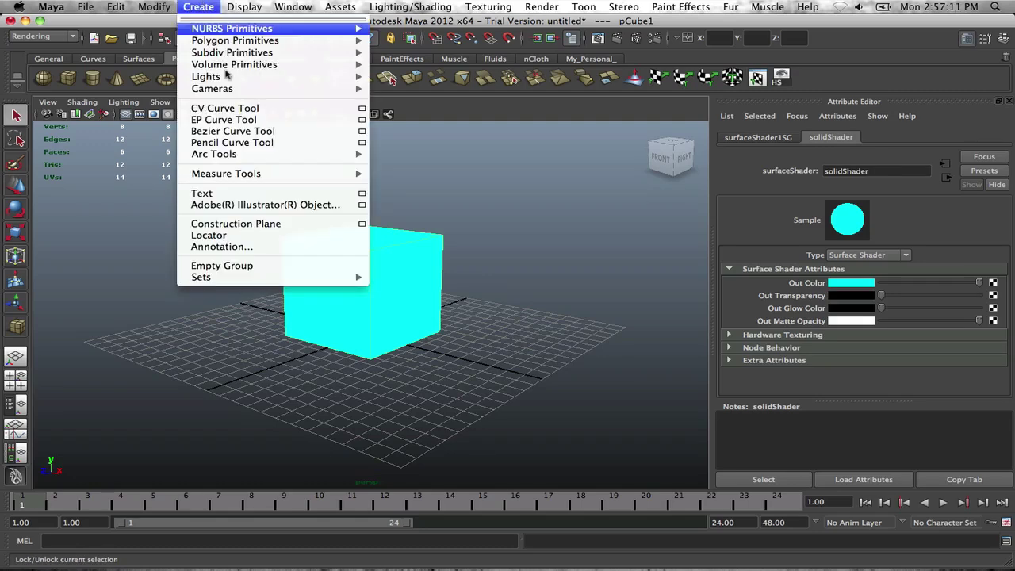
mouse_move(211, 88)
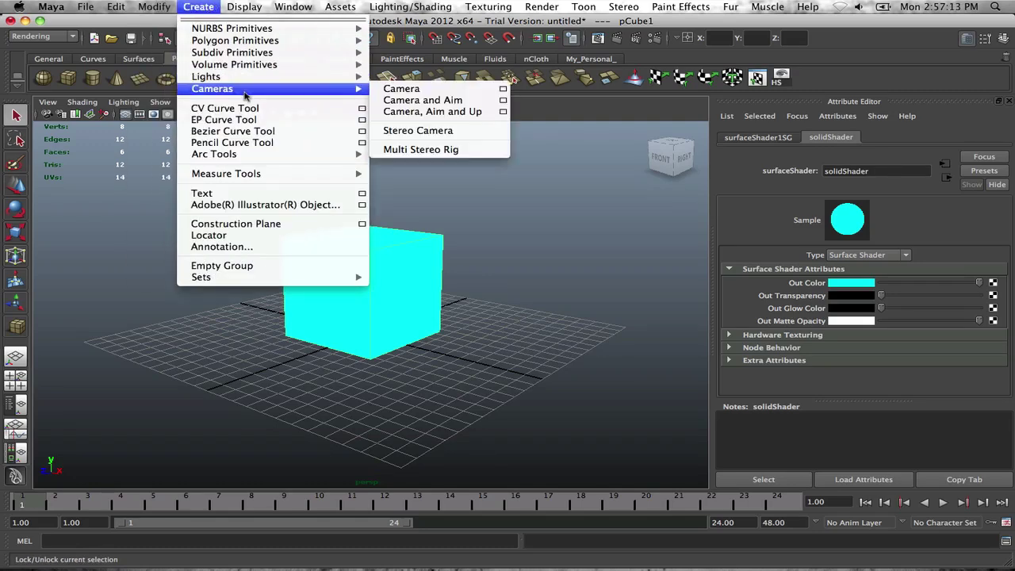
click(393, 89)
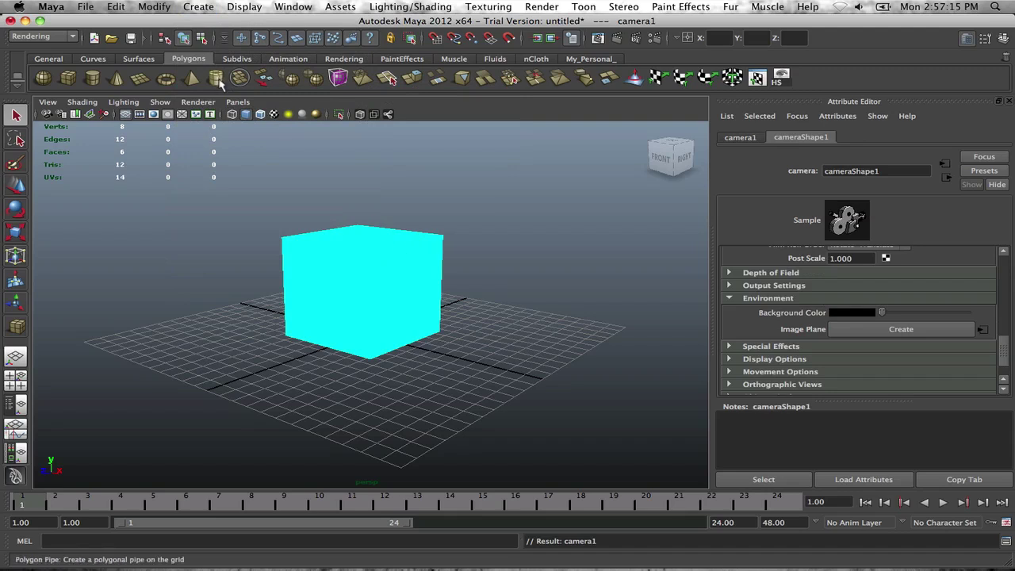
click(238, 101)
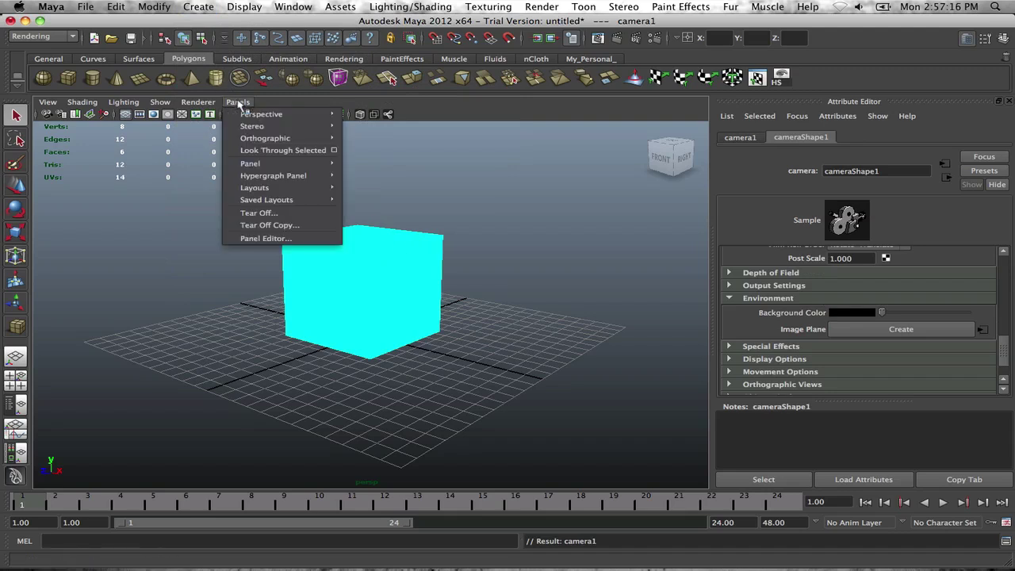
click(283, 150)
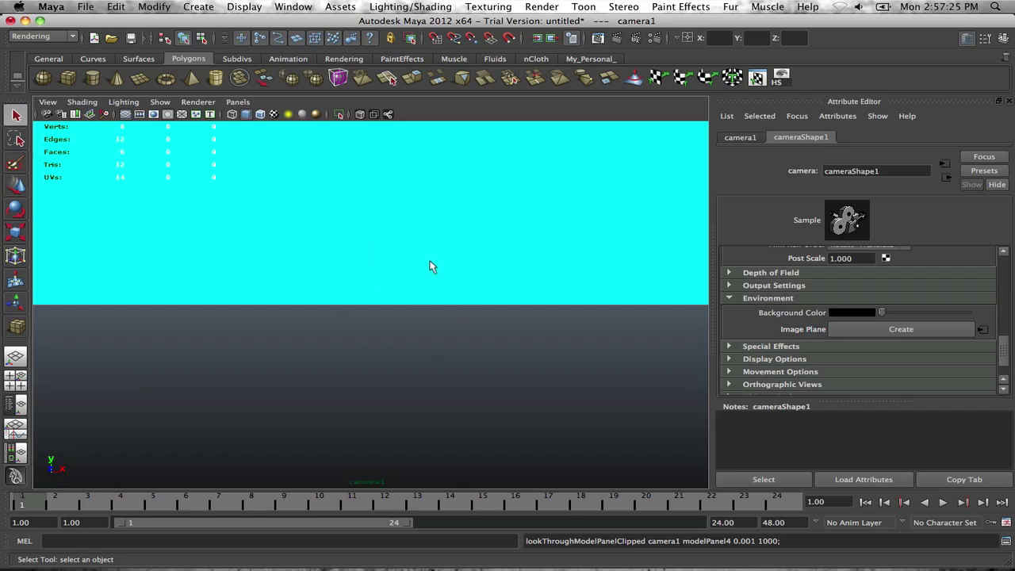
Tilt the camera1 view toward the cube and scroll cameraShape1 to its Environment section
scroll(417, 254, down, 5)
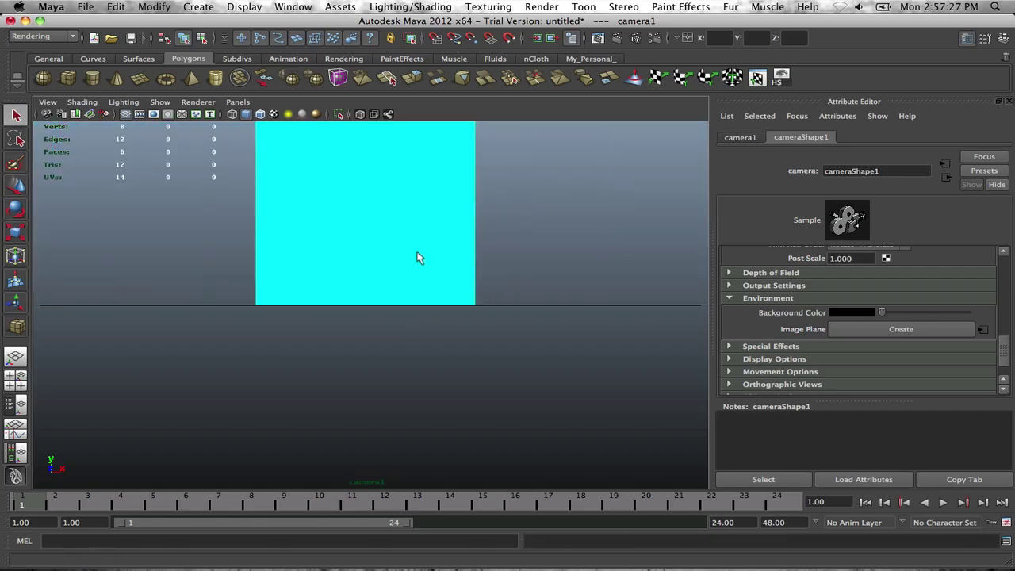
alt+drag(418, 254, 396, 275)
scroll(372, 266, up, 3)
scroll(399, 272, down, 3)
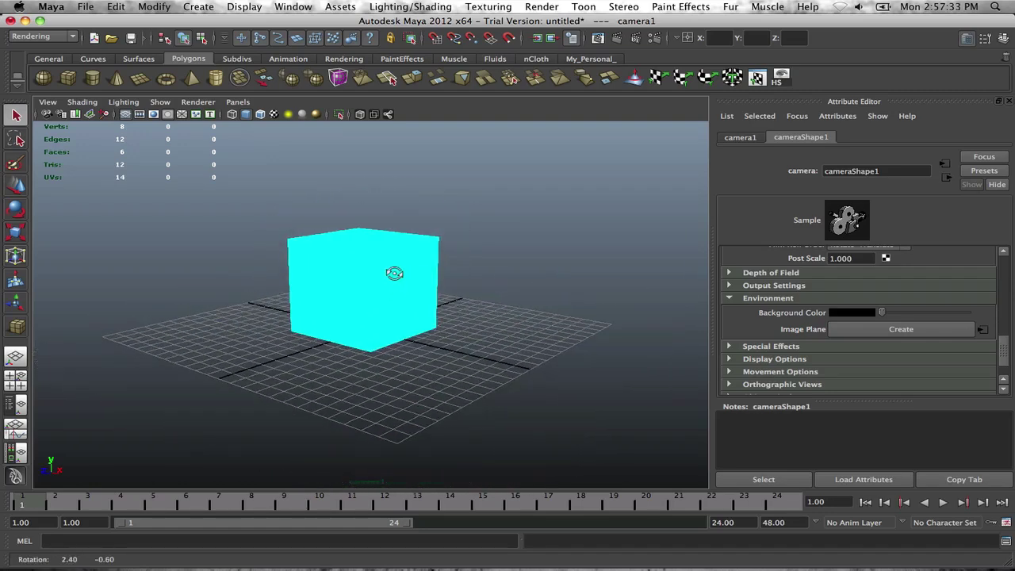
scroll(394, 278, up, 3)
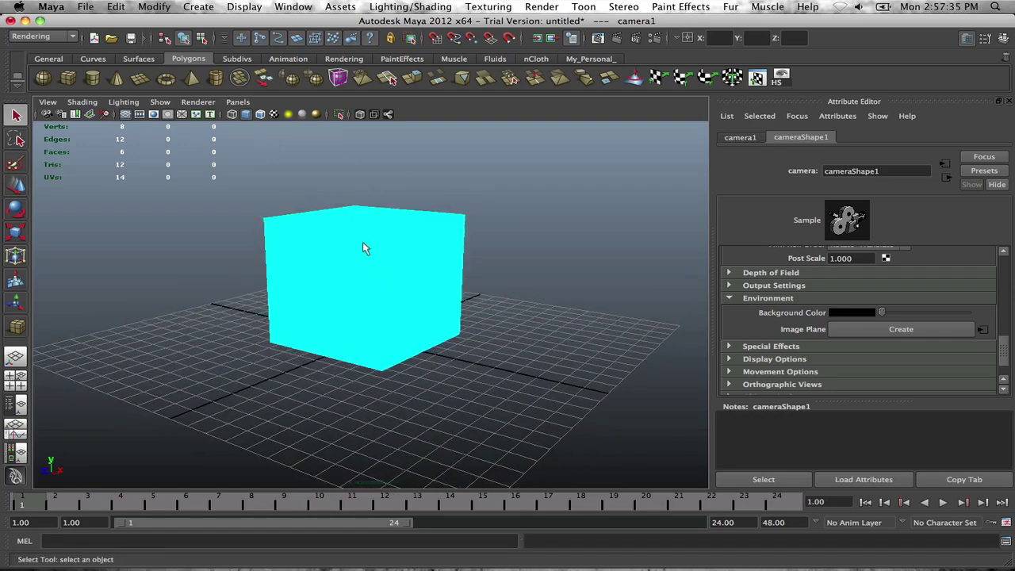
scroll(825, 321, up, 8)
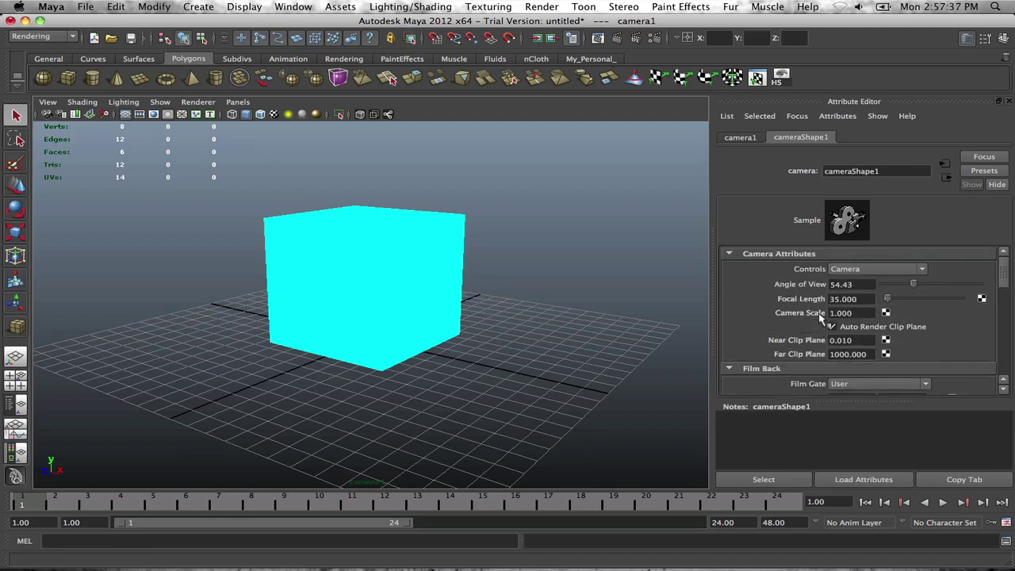
scroll(824, 286, down, 8)
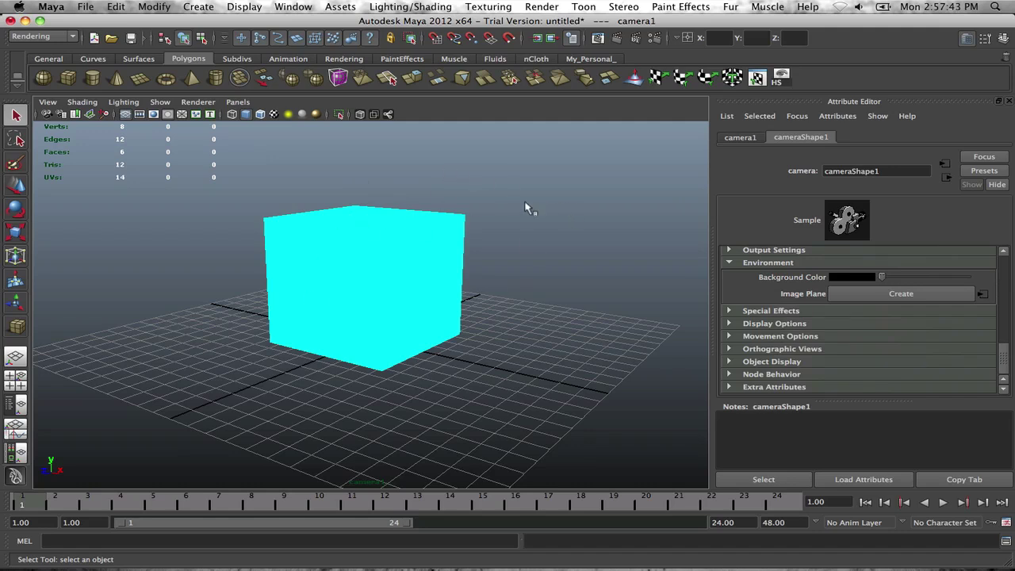
scroll(793, 270, up, 6)
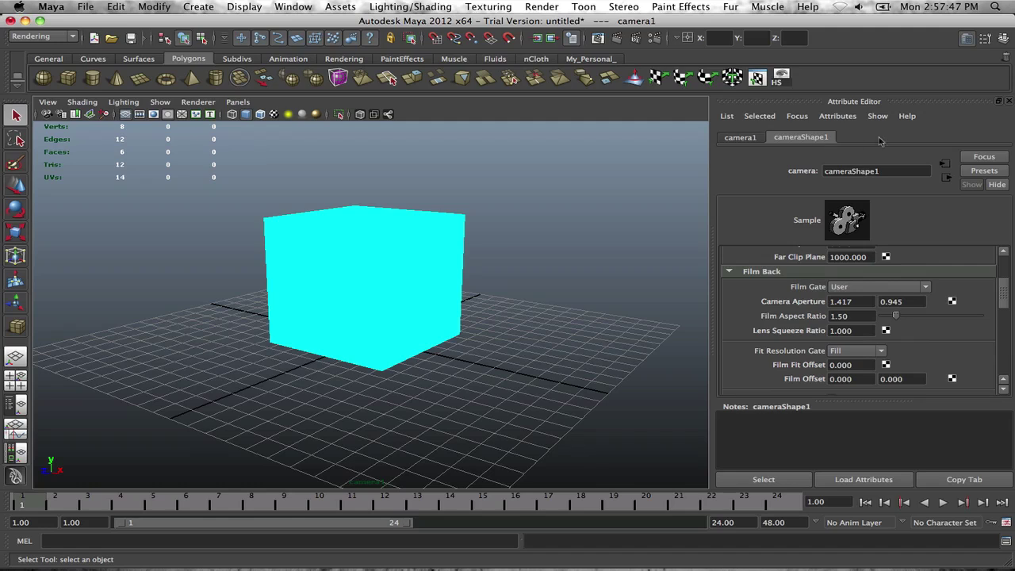
scroll(776, 331, down, 6)
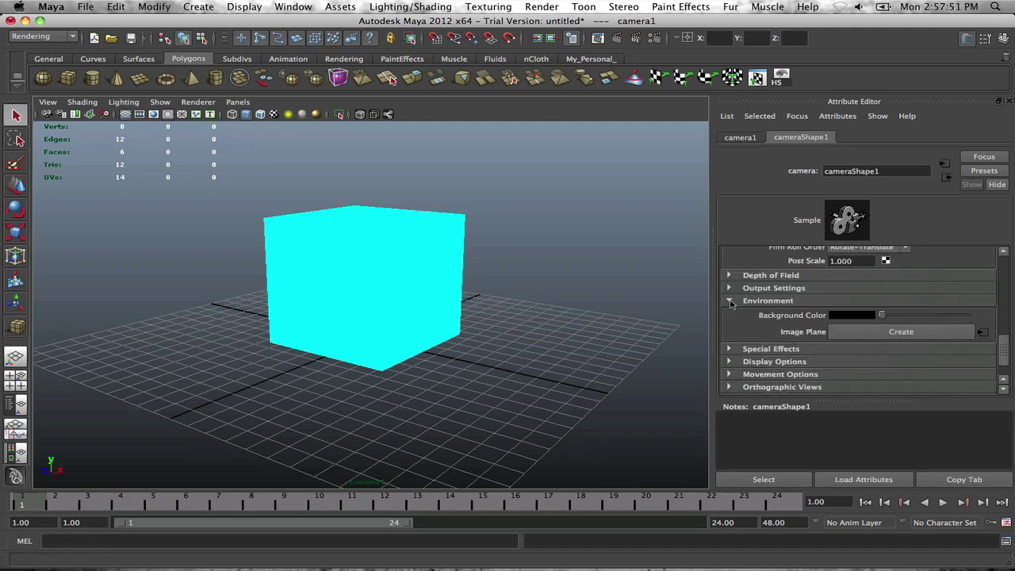
Try magenta, then yellow, as the camera background, test-rendering each
click(860, 315)
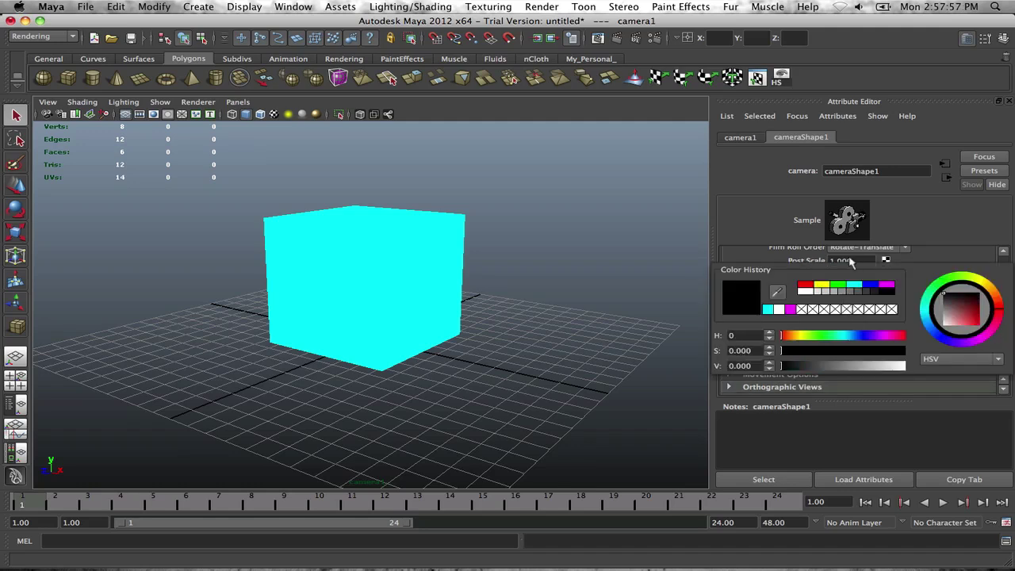
click(890, 289)
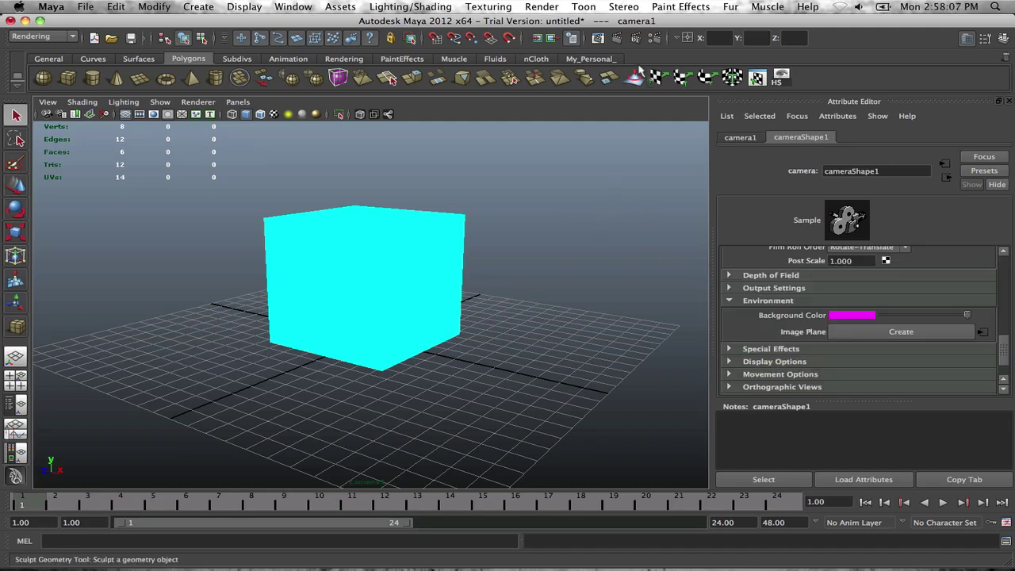
click(616, 37)
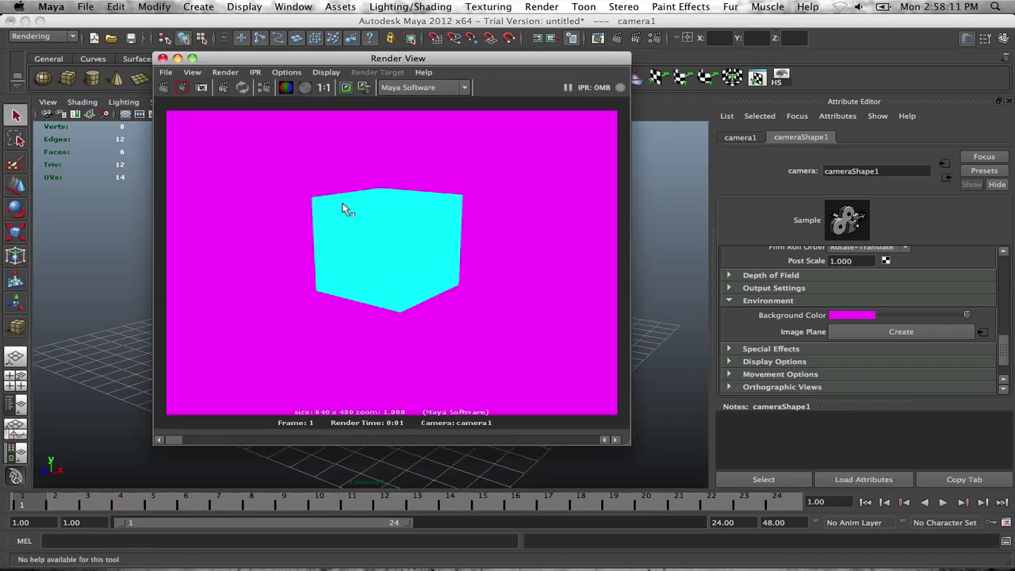
click(163, 57)
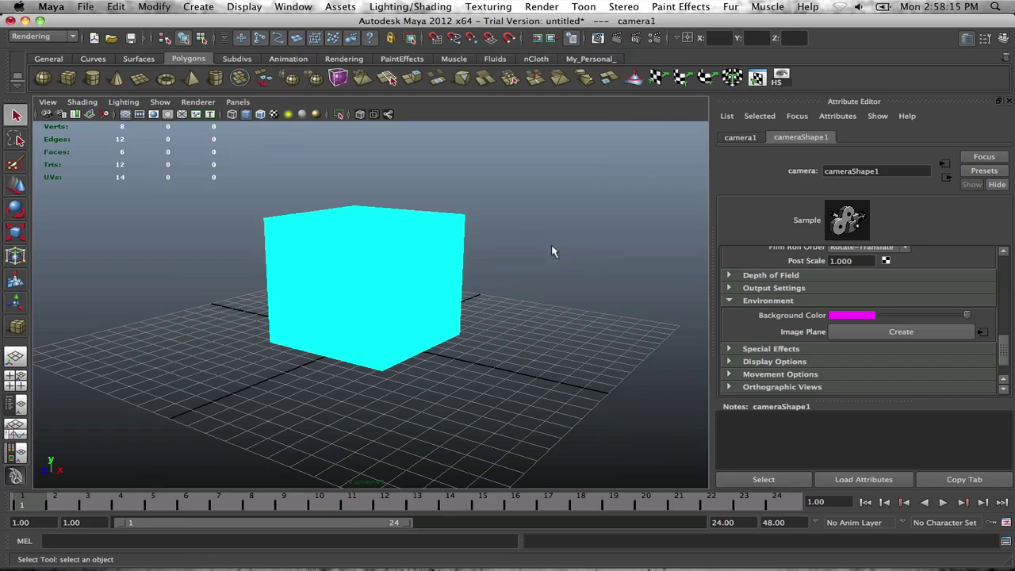
click(841, 317)
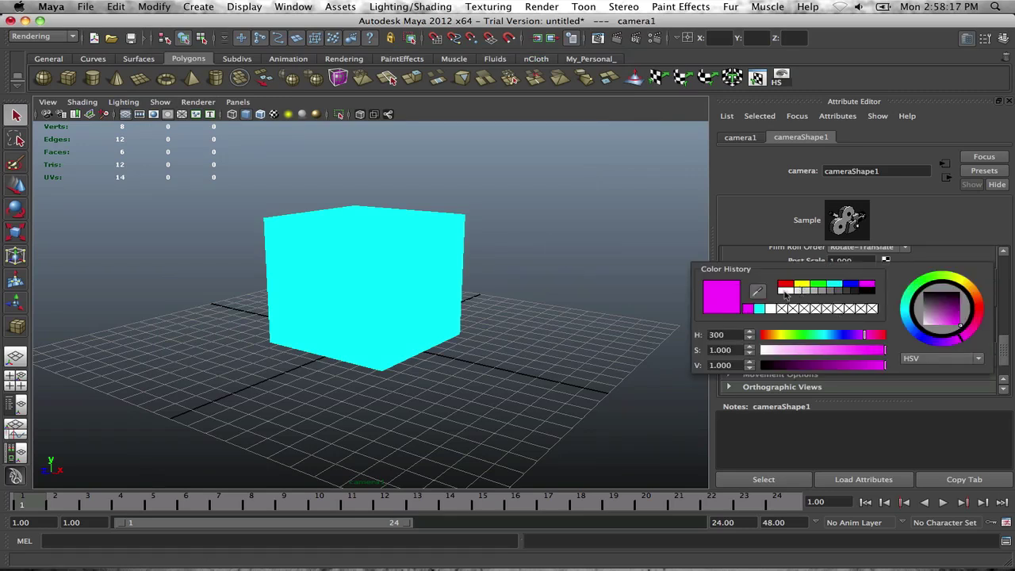
click(804, 284)
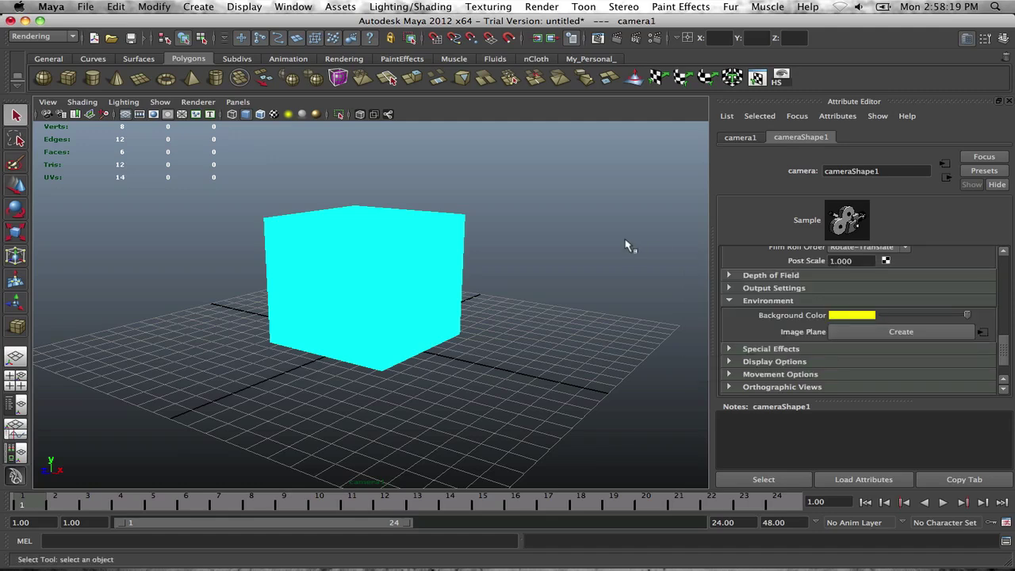
click(616, 39)
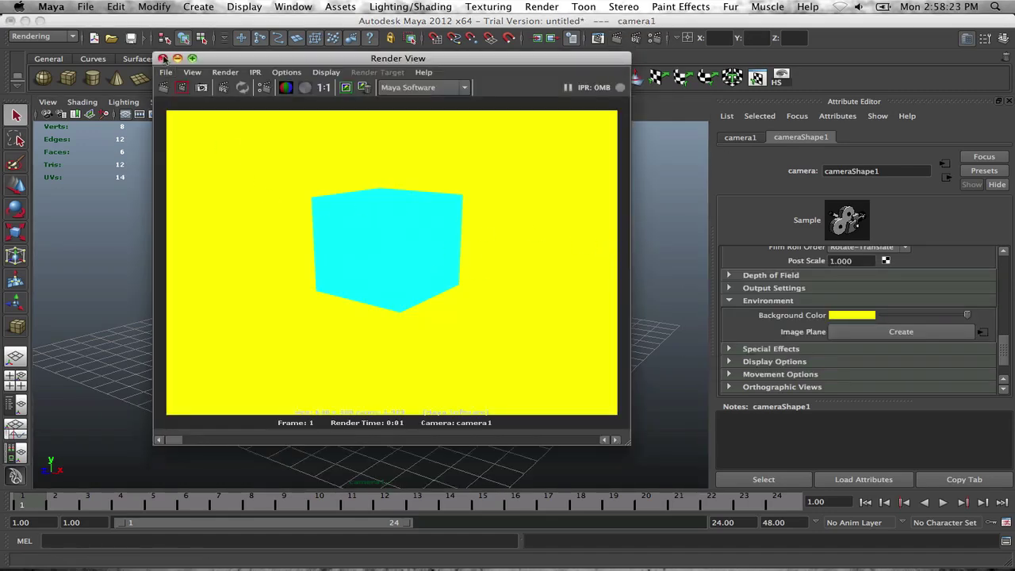
click(163, 58)
Reselect camera1 from the scene object list to show its settings
click(344, 271)
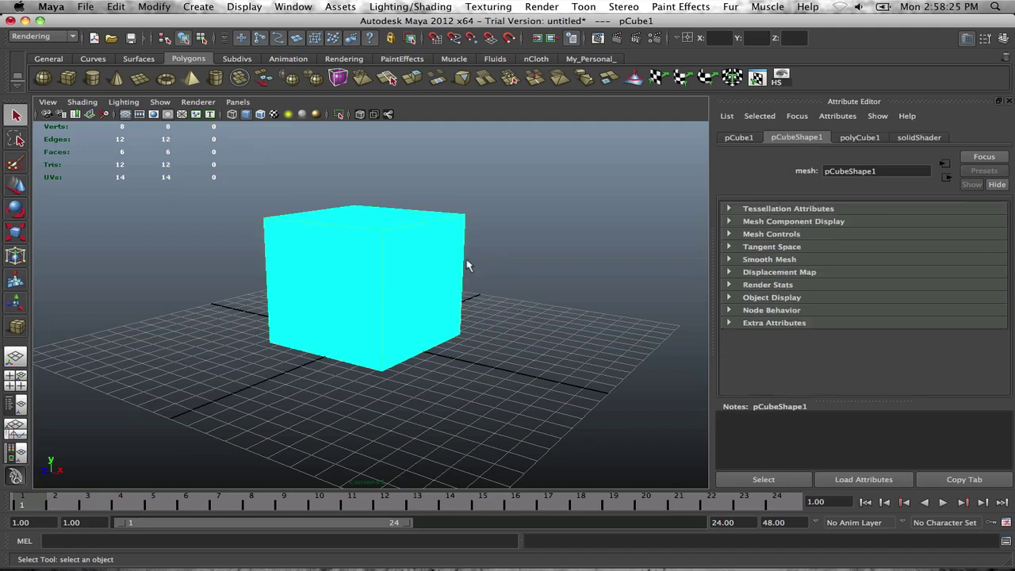
click(546, 245)
click(433, 280)
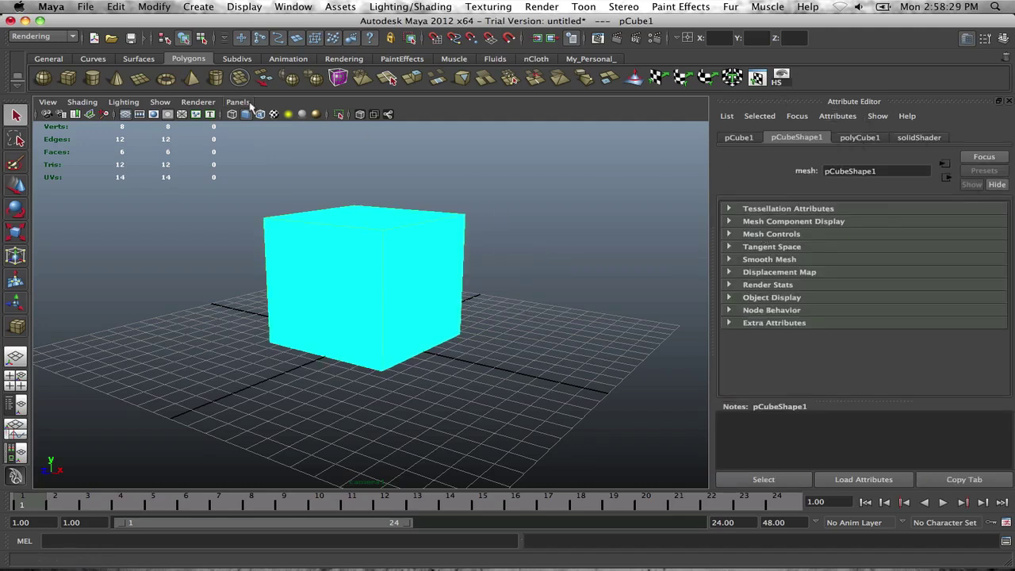
click(198, 6)
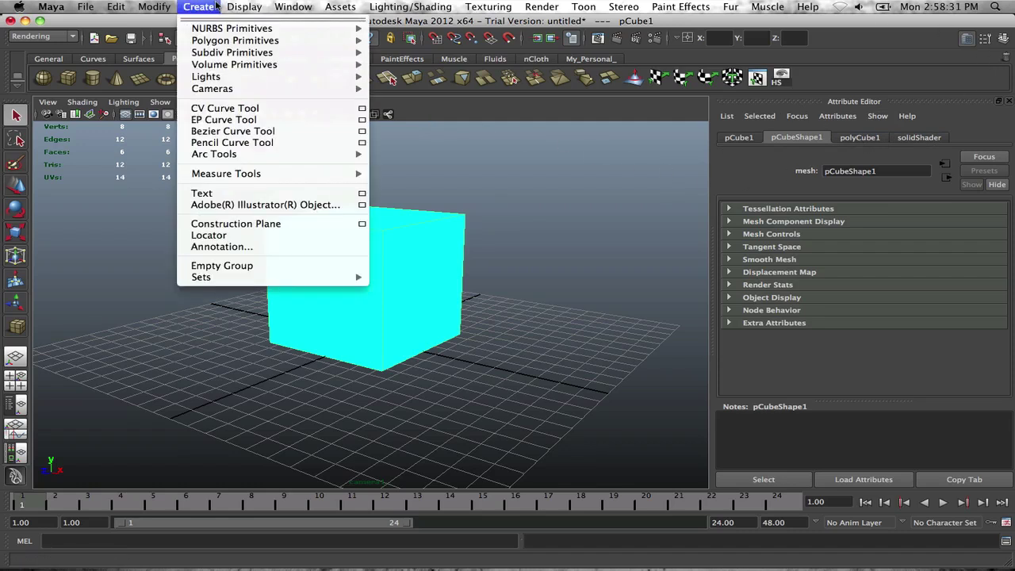
mouse_move(241, 92)
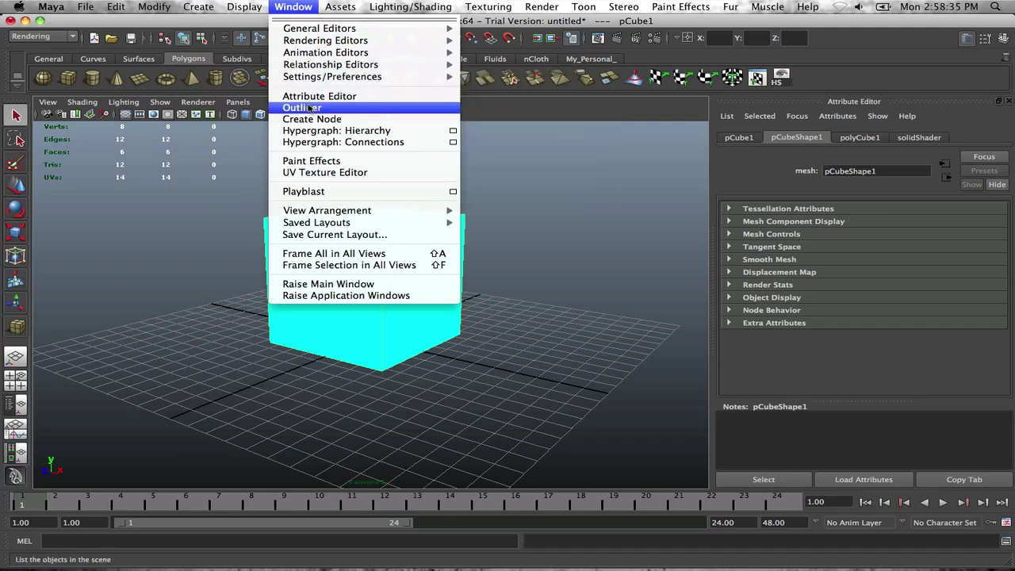
click(290, 104)
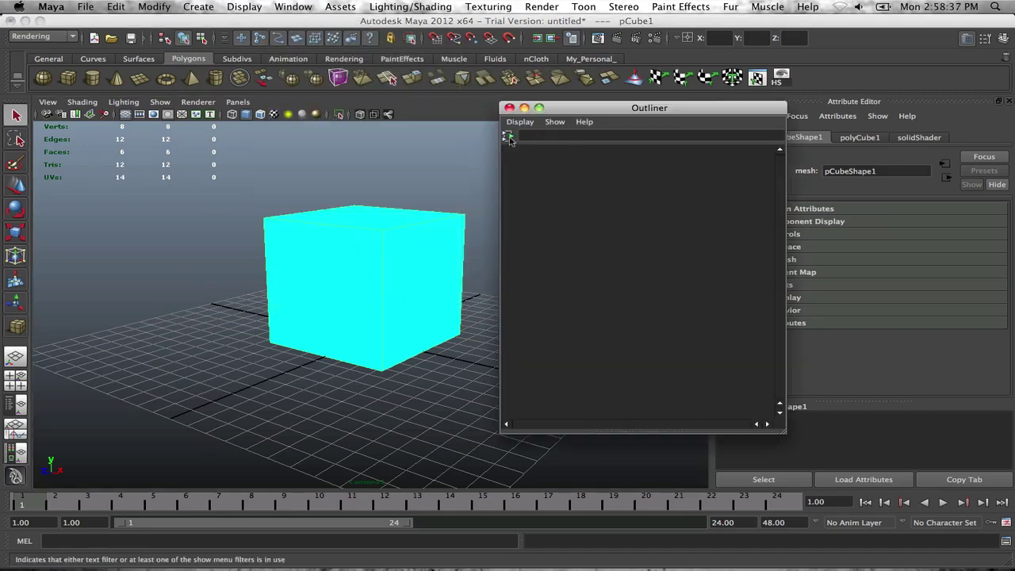
click(578, 215)
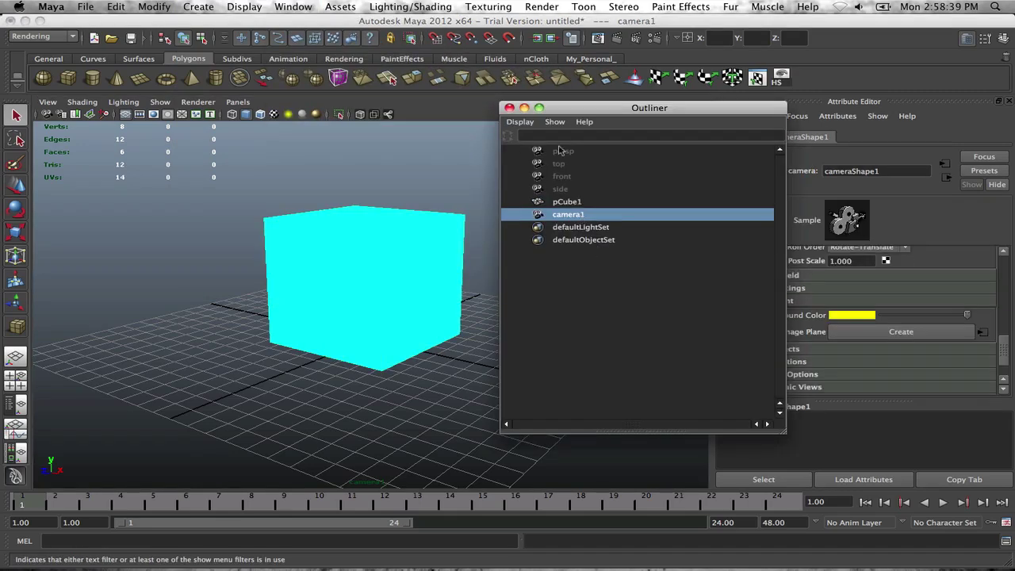
click(510, 108)
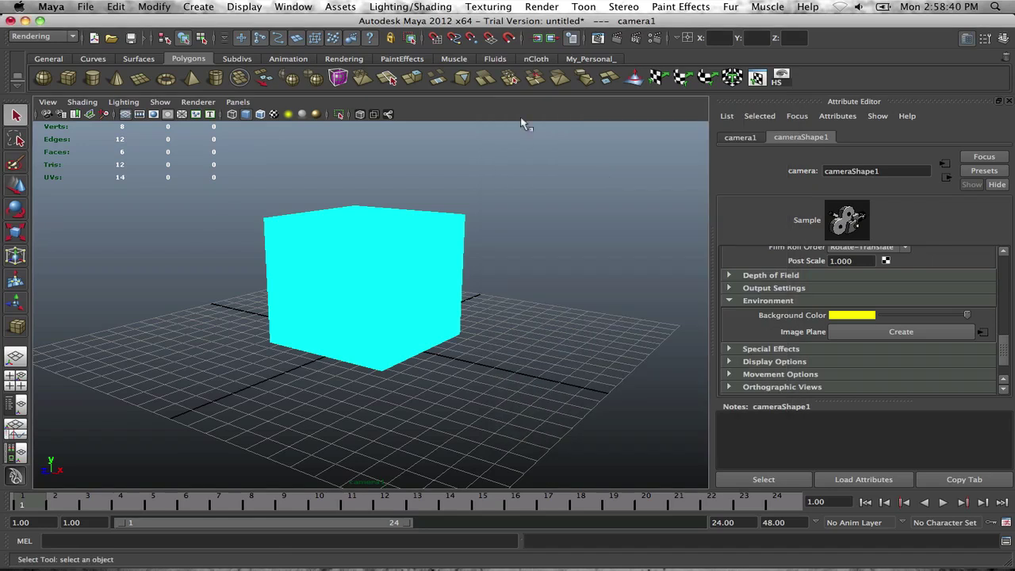
Set camera1's background back to magenta and render to confirm it
click(849, 316)
click(873, 280)
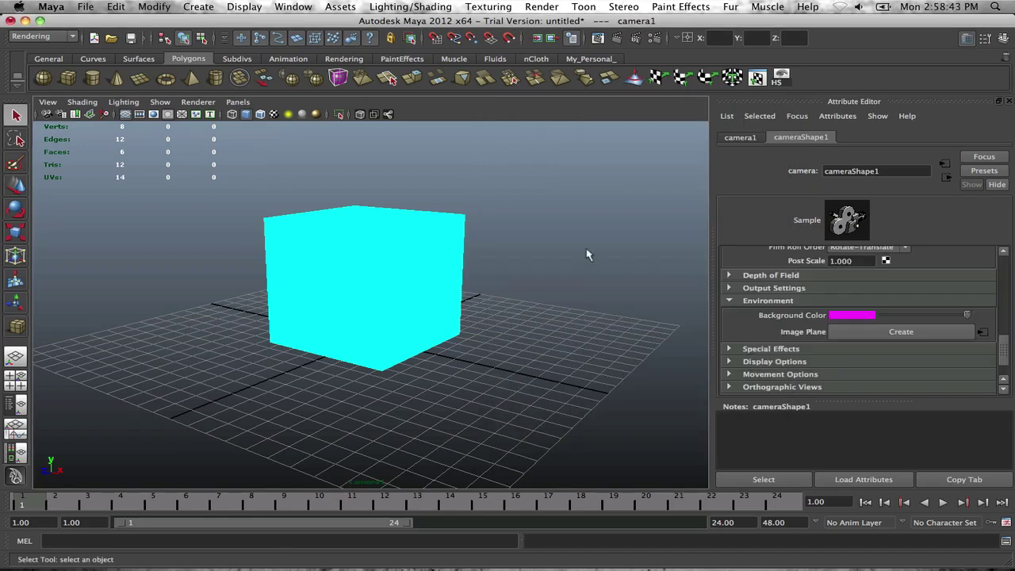
click(636, 37)
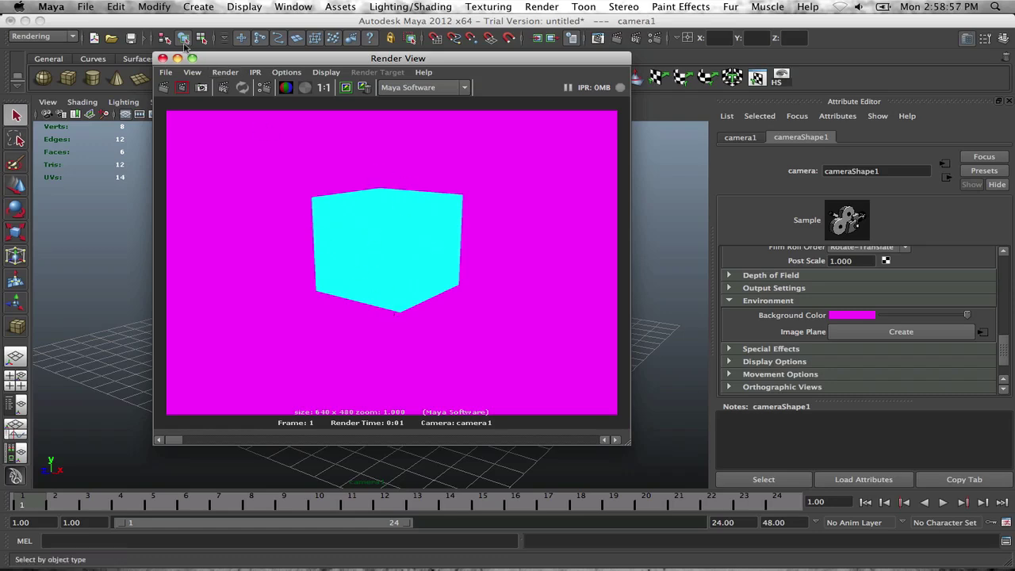
click(163, 59)
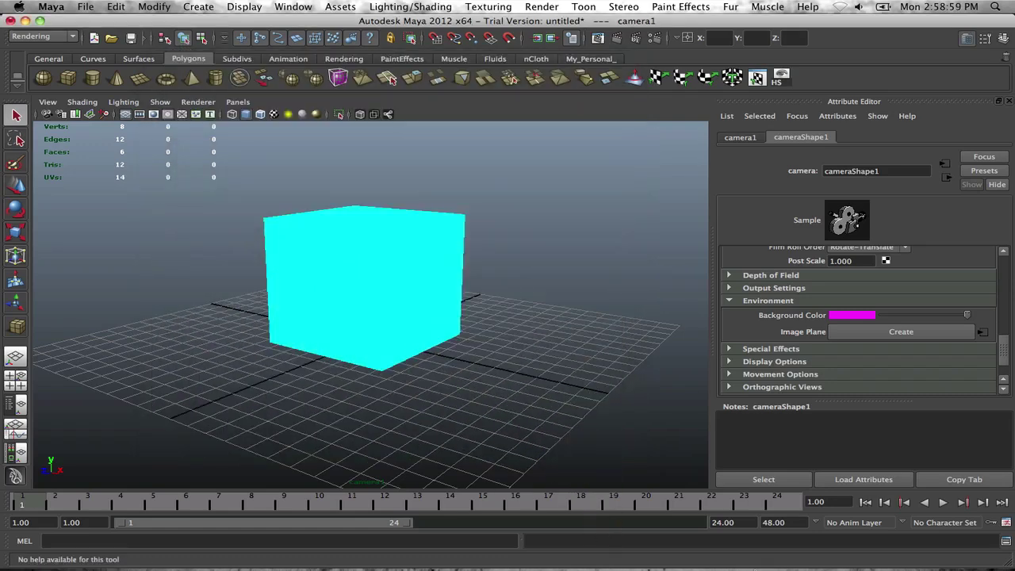
Add a new toon outline to the cyan cube and show its Common Toon Attributes
click(583, 7)
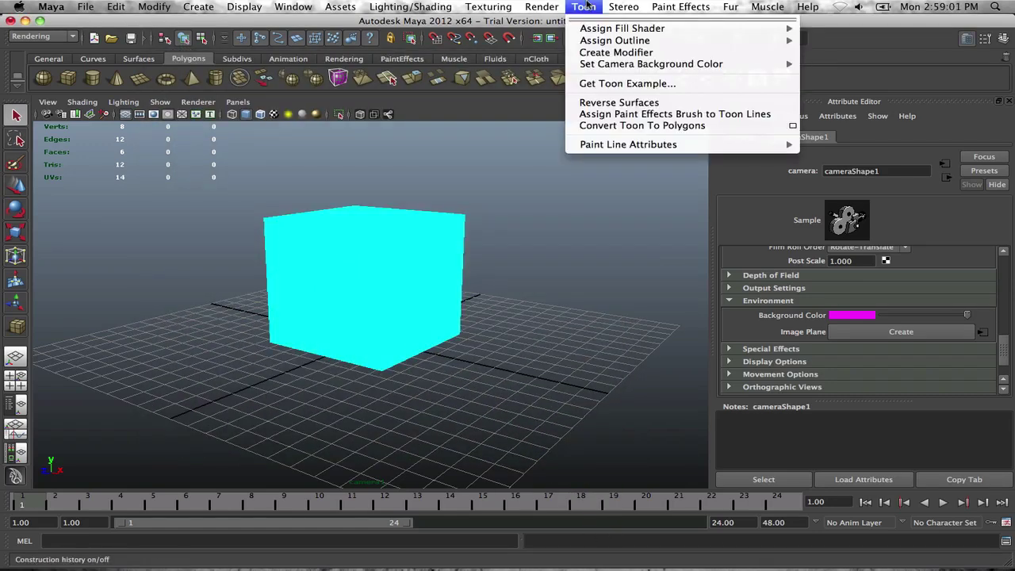
mouse_move(603, 45)
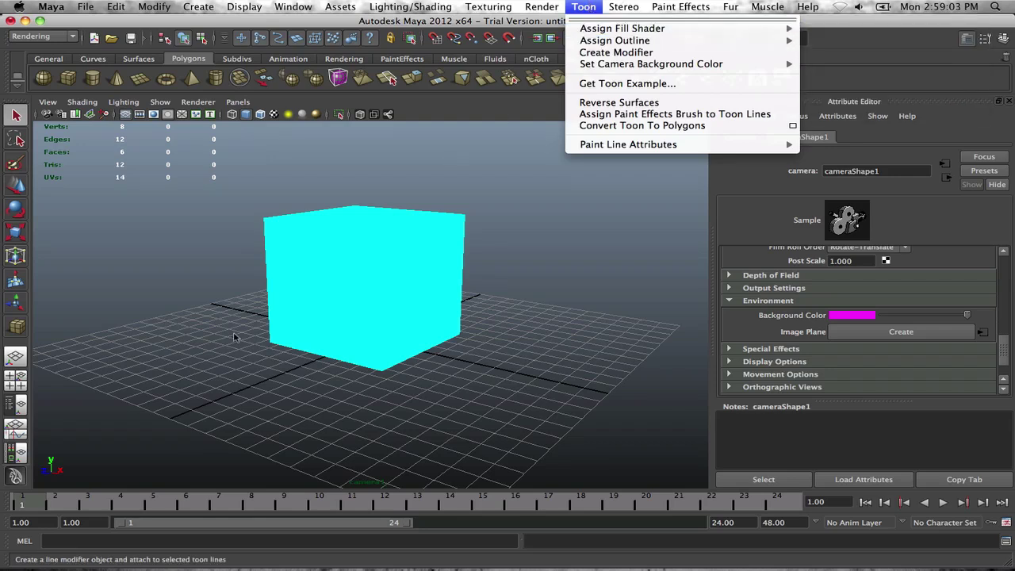
click(320, 303)
click(320, 302)
click(590, 7)
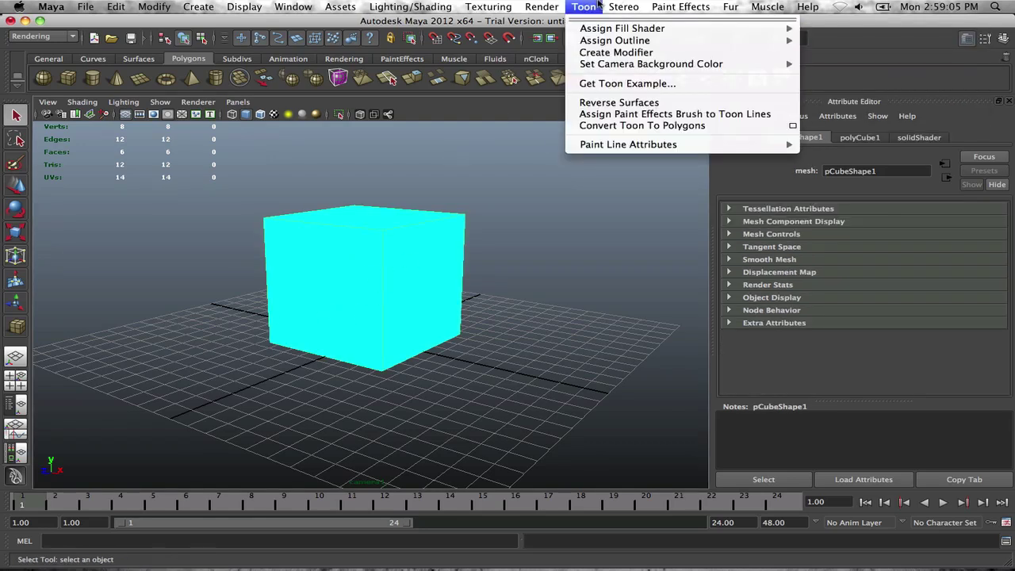
mouse_move(634, 46)
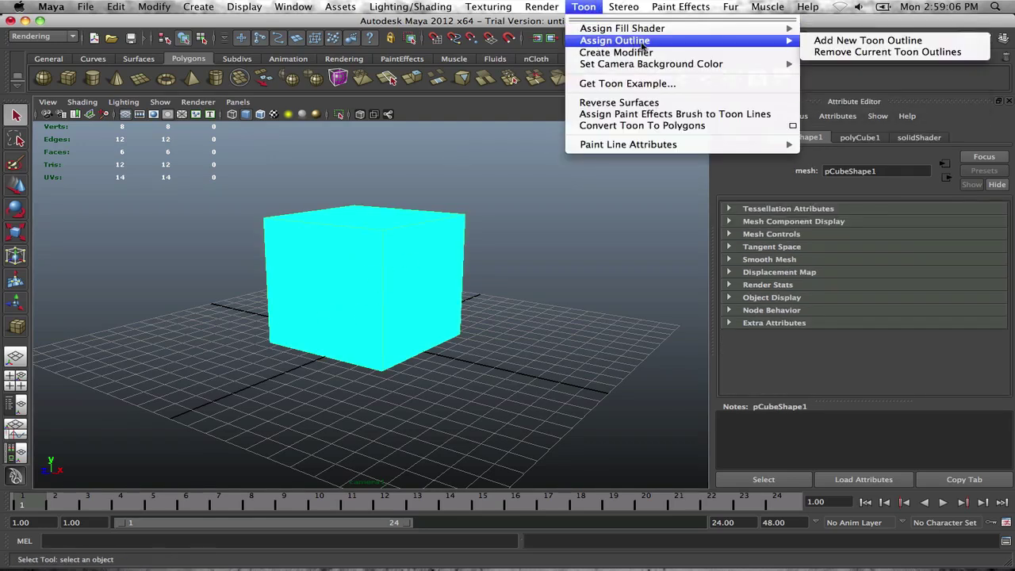
click(868, 41)
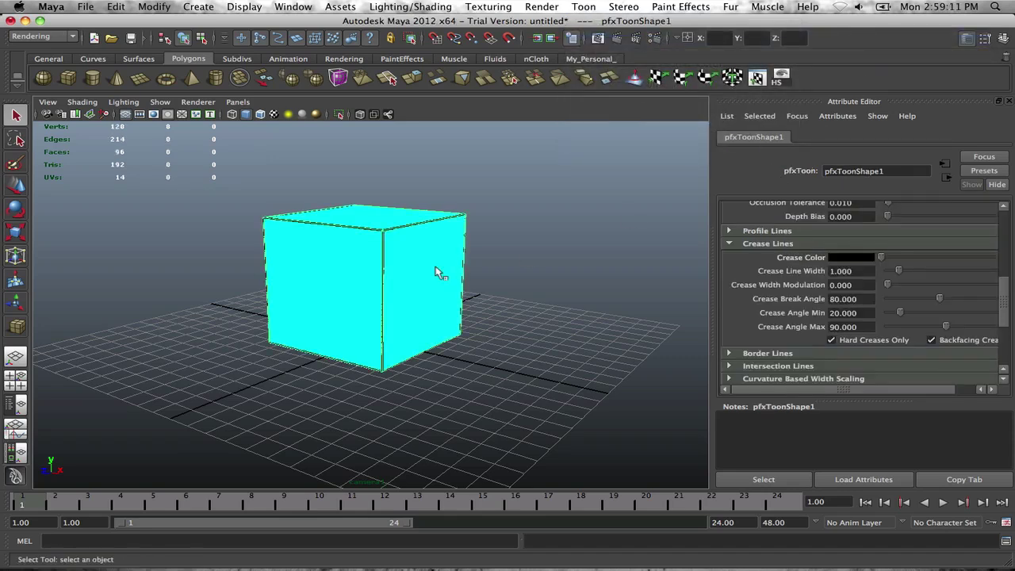
scroll(787, 255, up, 6)
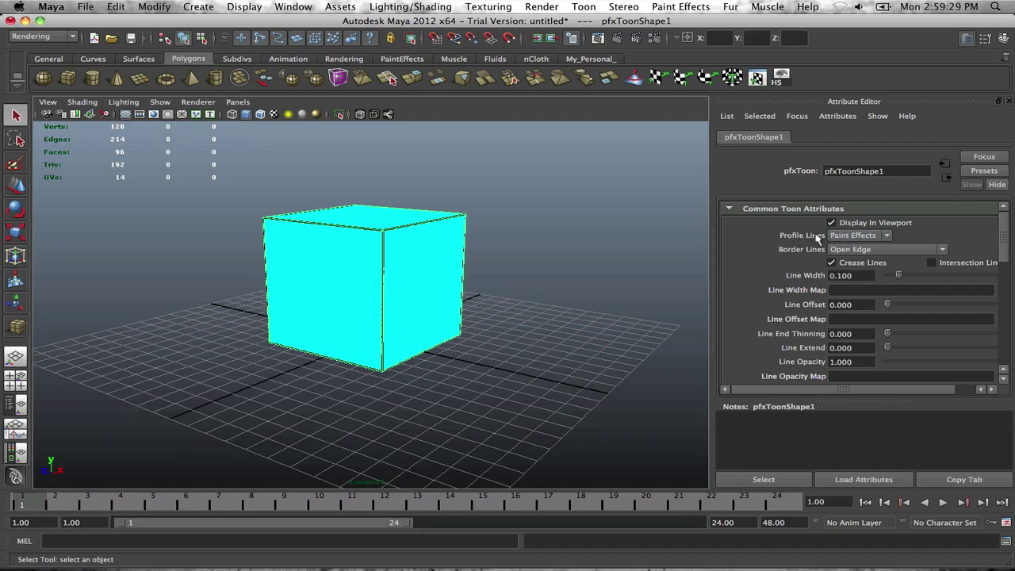
Turn Profile Lines and Border Lines off, keeping Crease Lines on
click(851, 235)
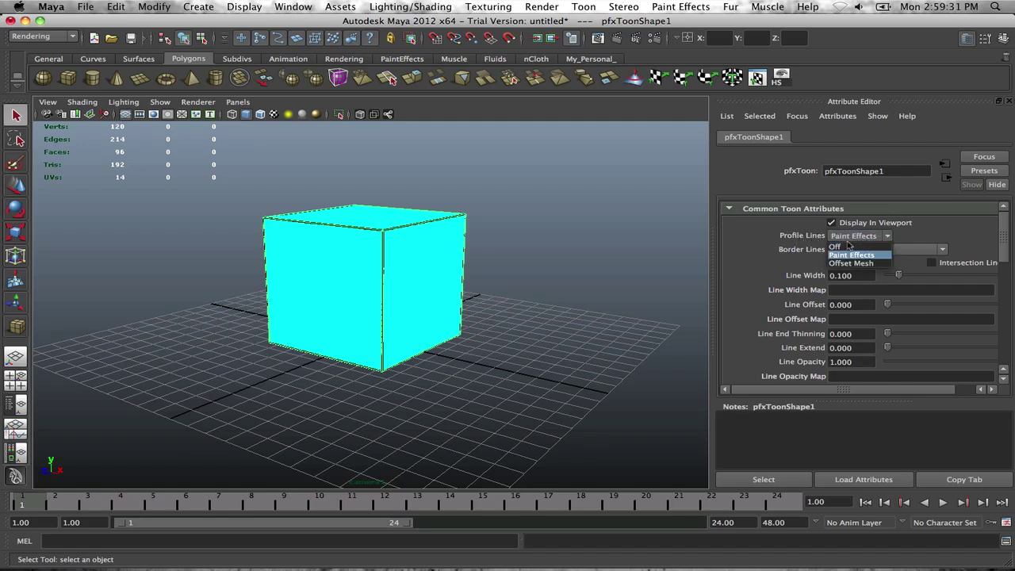
click(847, 247)
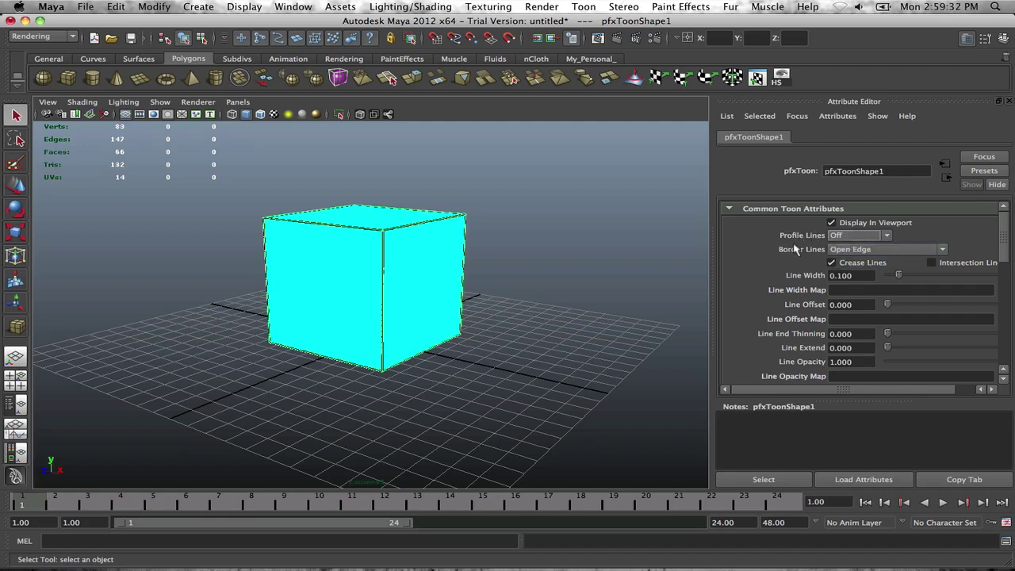
click(871, 251)
click(854, 260)
click(843, 267)
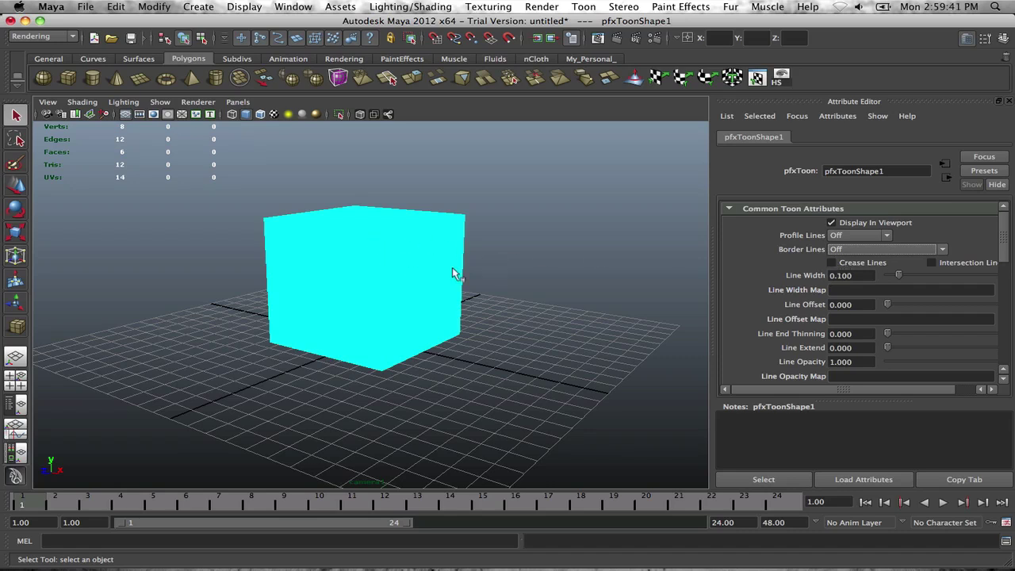
click(831, 262)
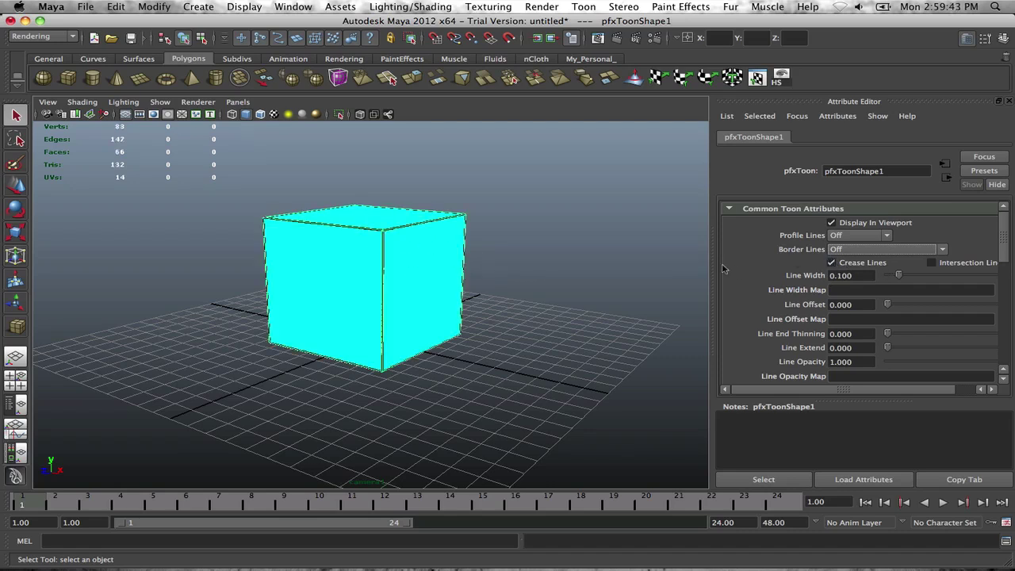
Scroll down to the Crease Lines section and collapse then re-expand it
scroll(765, 275, down, 6)
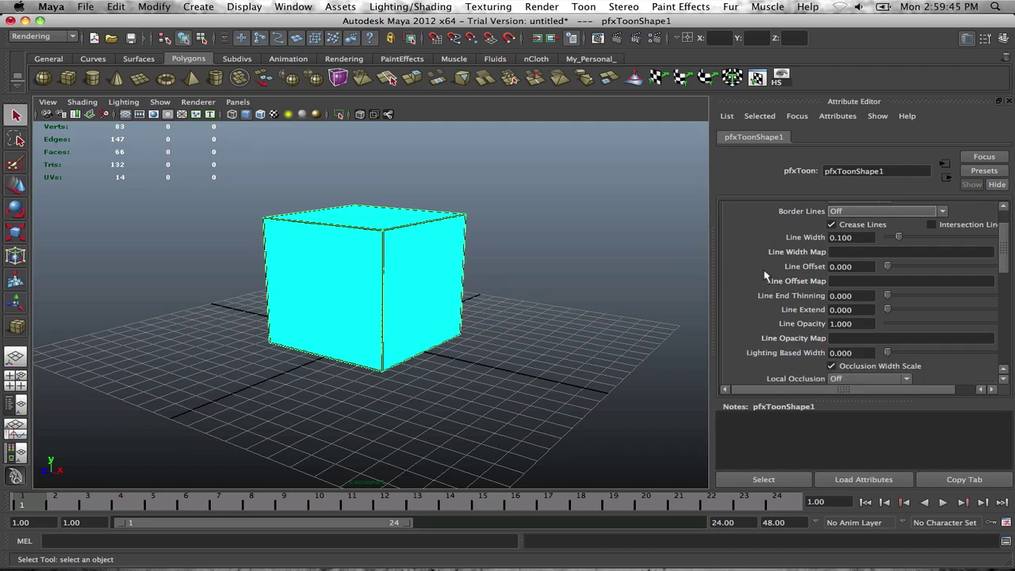
scroll(765, 275, down, 2)
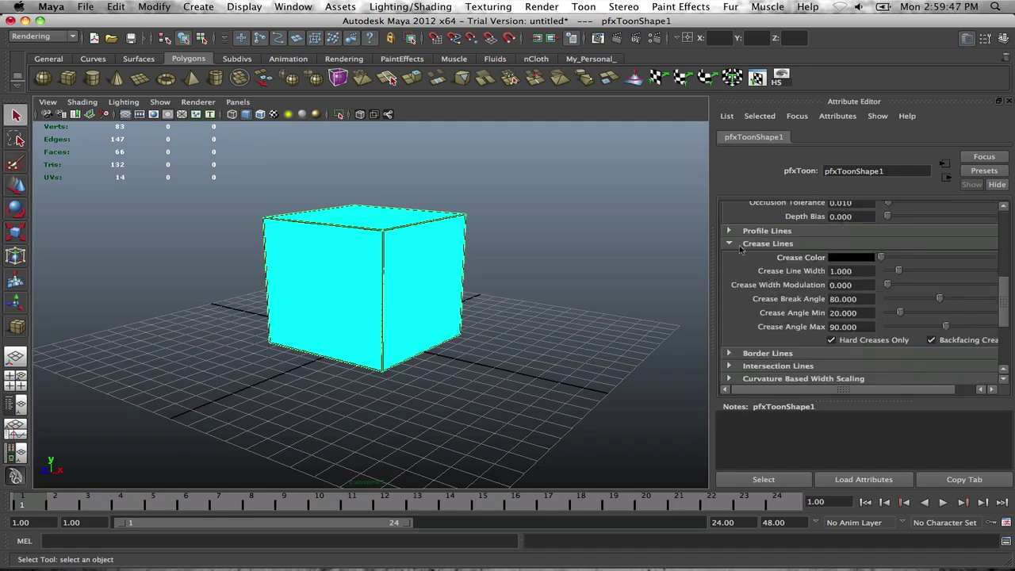
click(729, 244)
click(730, 244)
Try red for Crease Color, then set it back to black
click(863, 258)
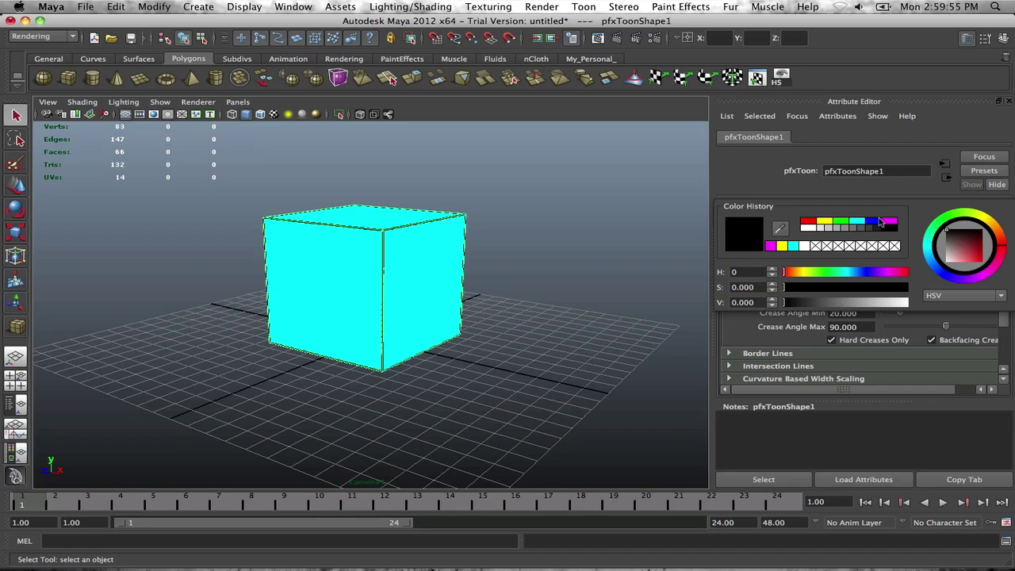
click(807, 221)
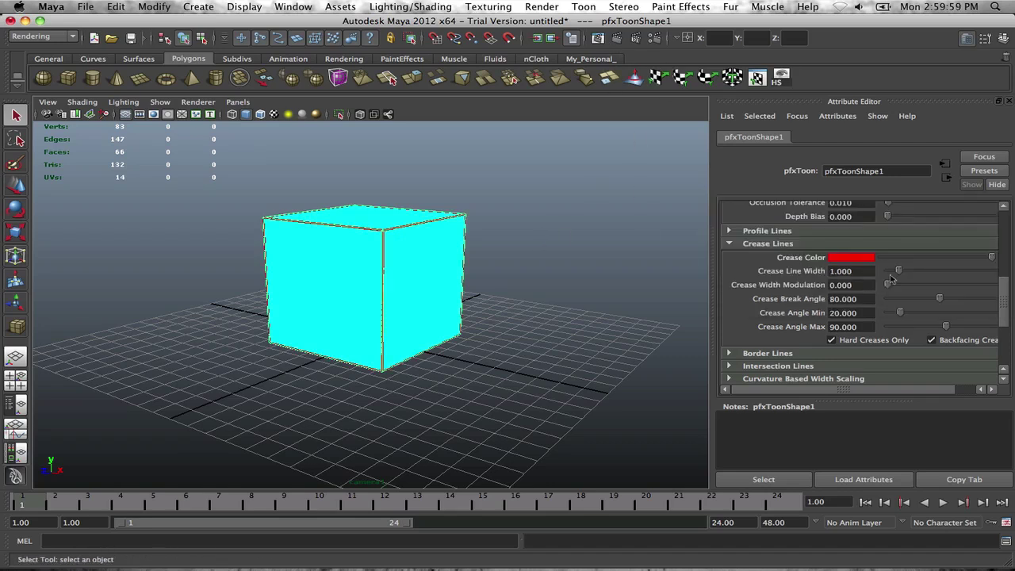
click(858, 260)
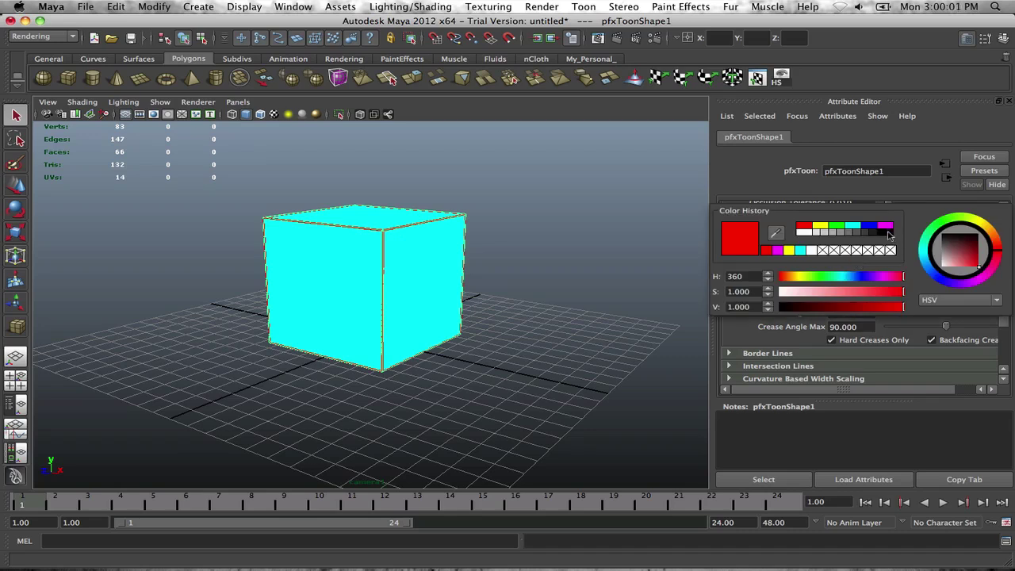
click(889, 233)
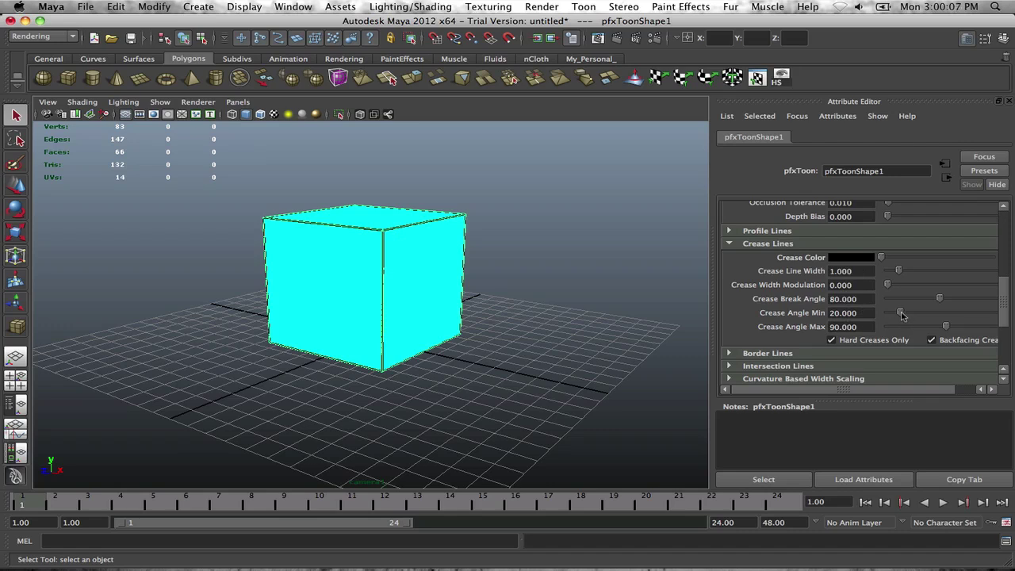
Lower Crease Angle Min and Max to 0 and deselect to see every edge outlined
drag(901, 315, 848, 315)
drag(945, 326, 817, 329)
scroll(888, 327, down, 1)
scroll(888, 327, up, 2)
scroll(888, 327, down, 1)
click(500, 256)
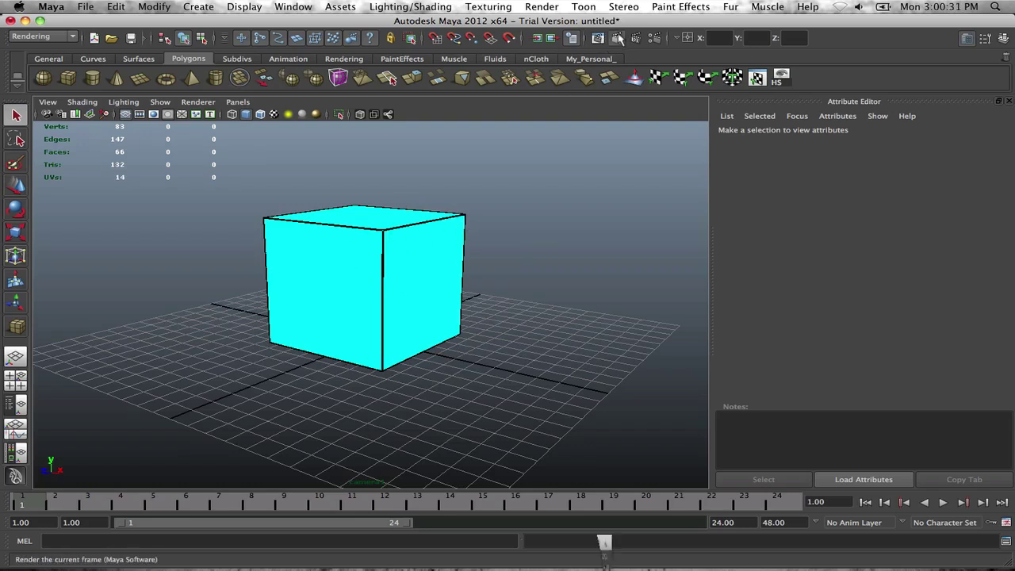
Render the outlined cyan cube on magenta, then minimize the Render View
click(598, 37)
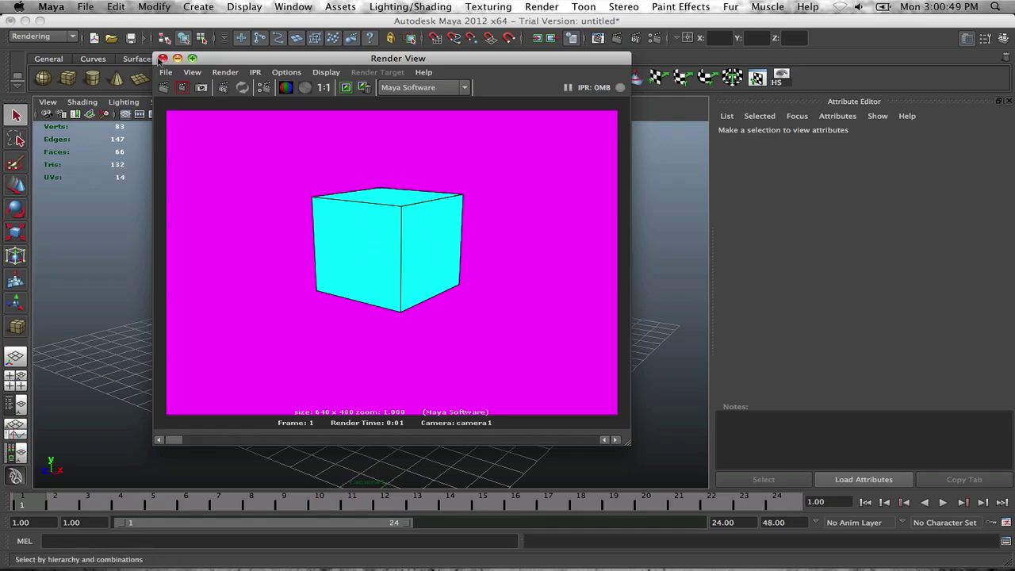
drag(226, 60, 573, 60)
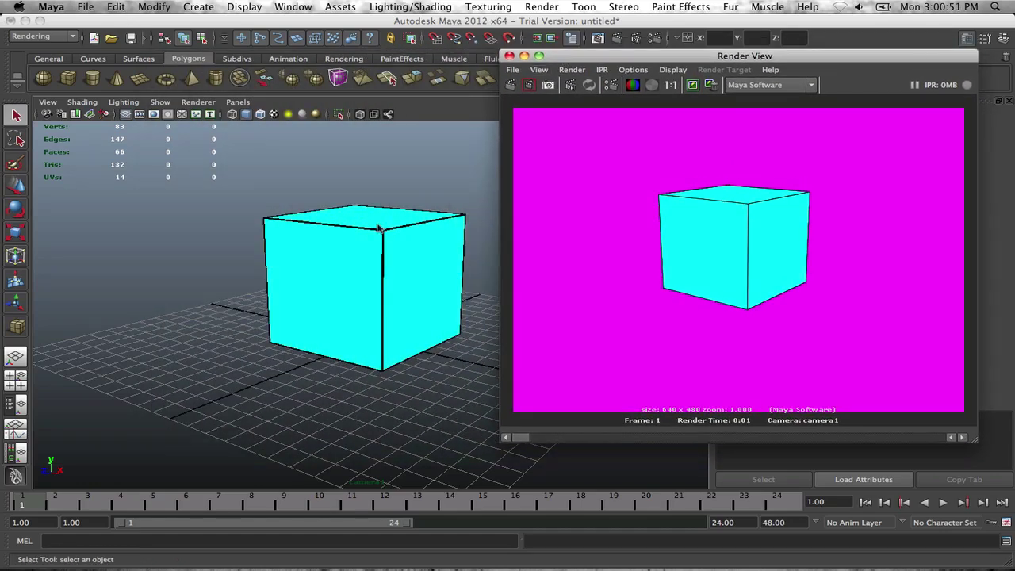
click(419, 234)
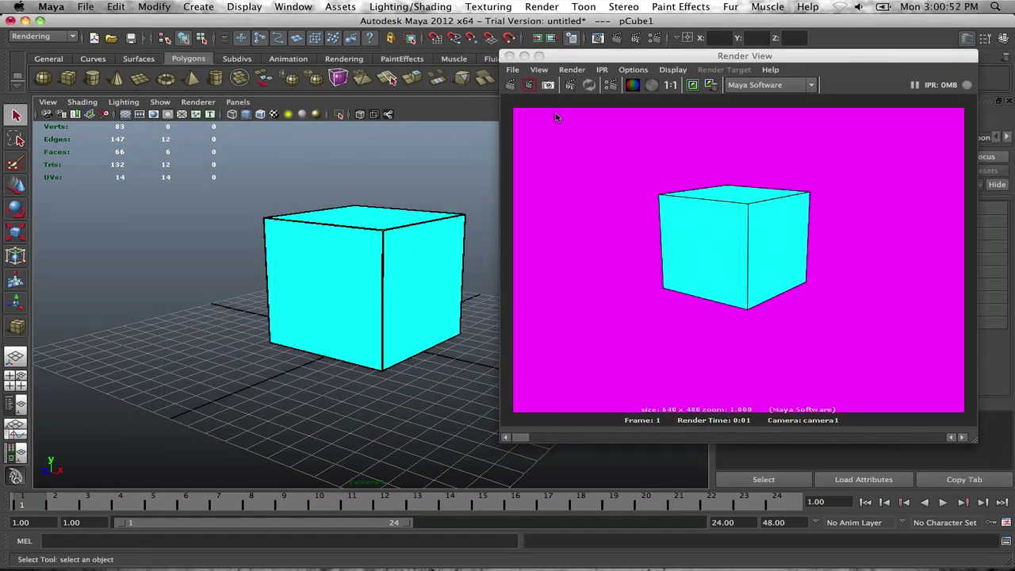
click(524, 56)
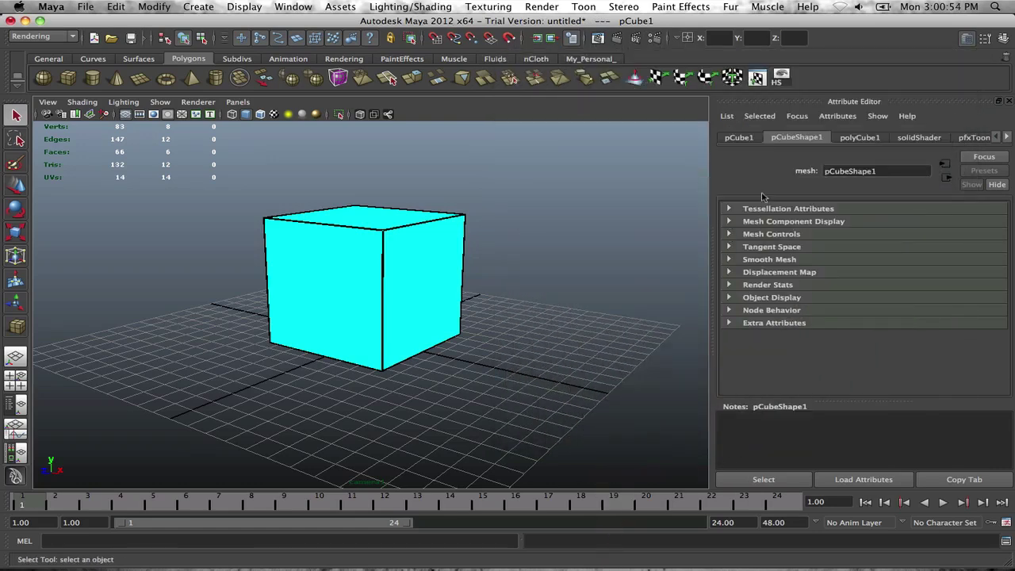
Raise the pfxToonShape1 Crease Line Width to 1.5 for slightly thicker cube outlines
click(974, 137)
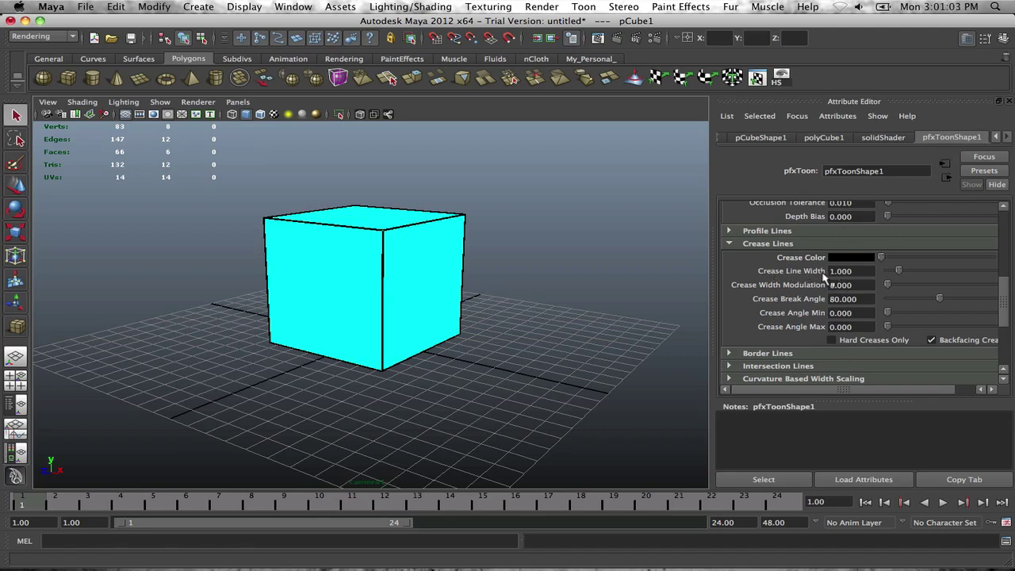
drag(899, 273, 906, 273)
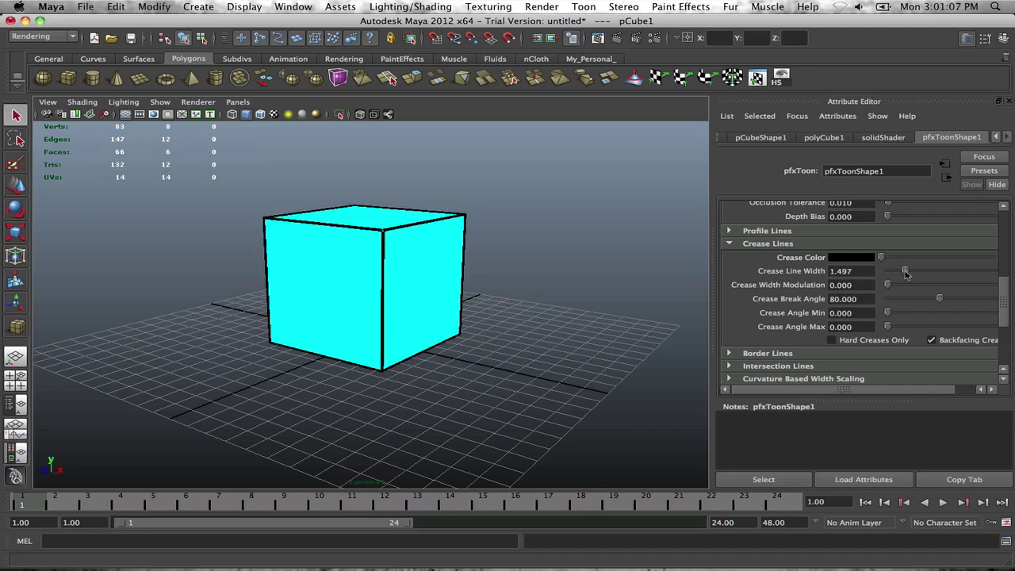
double_click(854, 274)
text(1.500)
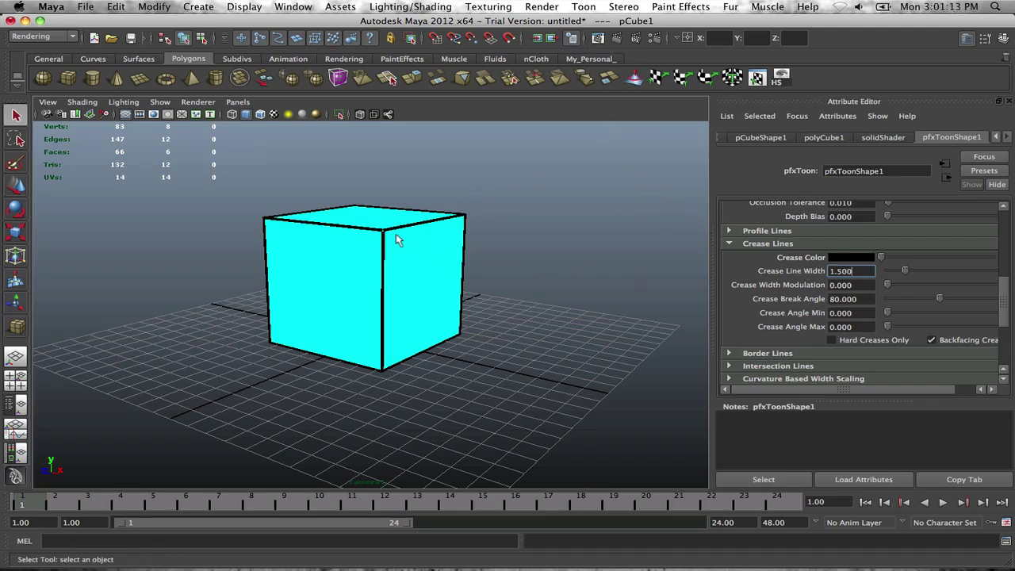
click(617, 38)
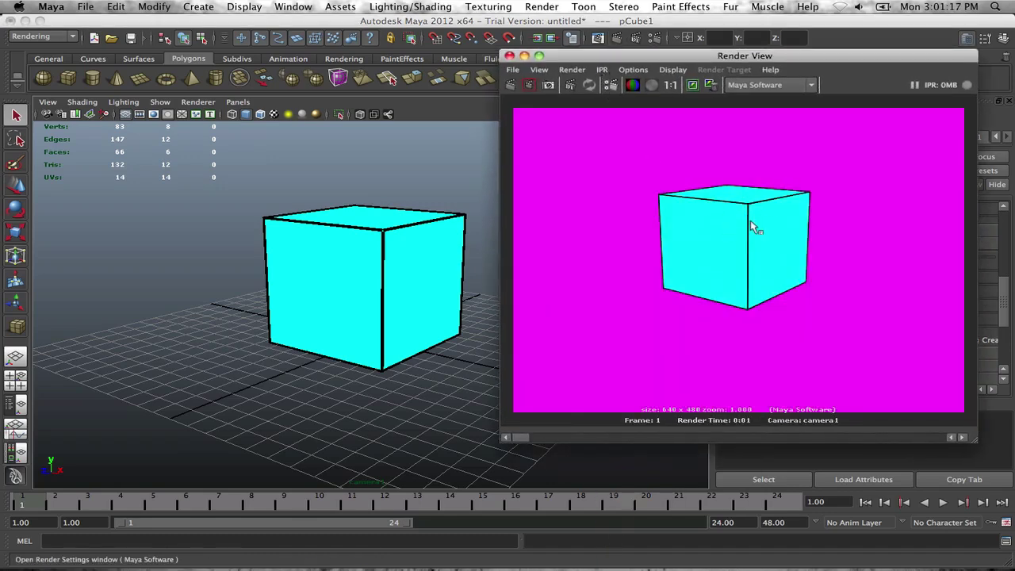
click(693, 86)
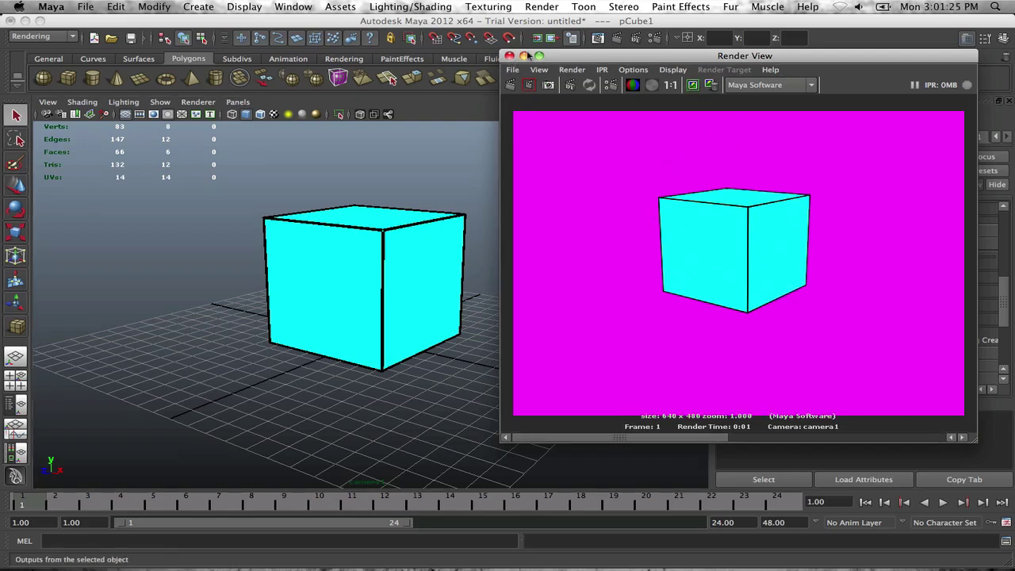
drag(595, 57, 497, 54)
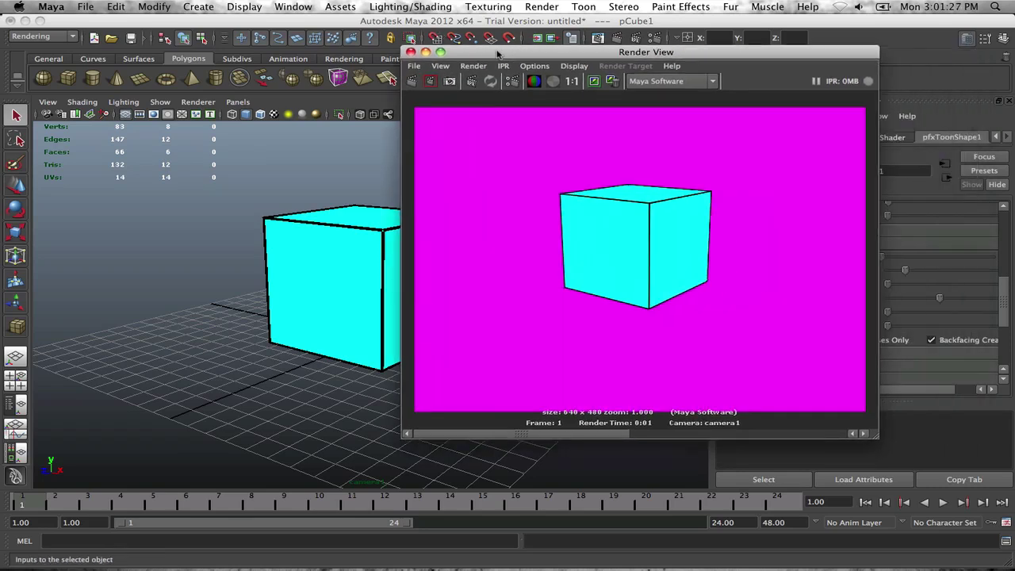
click(410, 53)
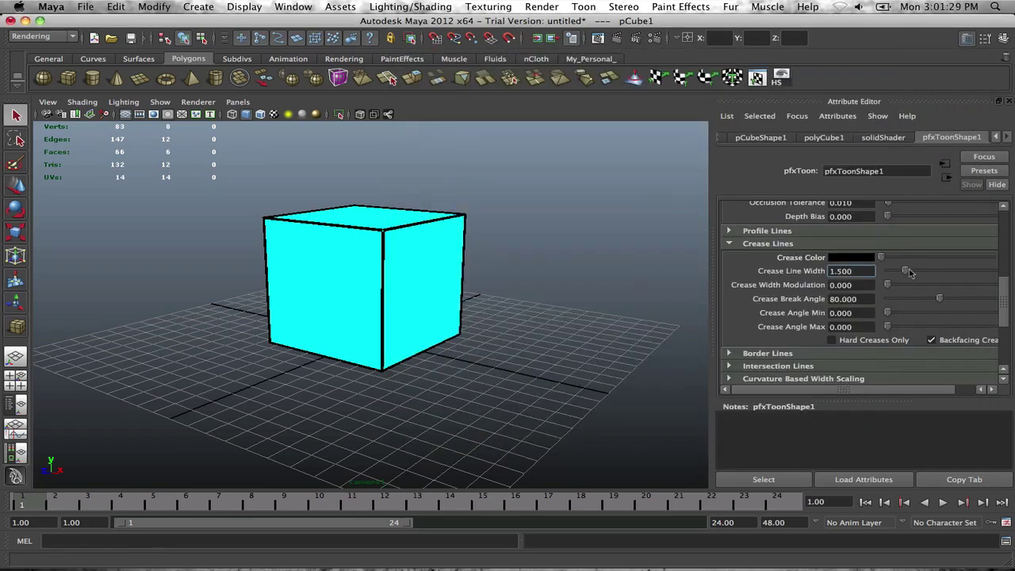
Increase the Crease Line Width to 2.0 for bolder black outlines
drag(868, 275, 829, 271)
text(3)
key(Return)
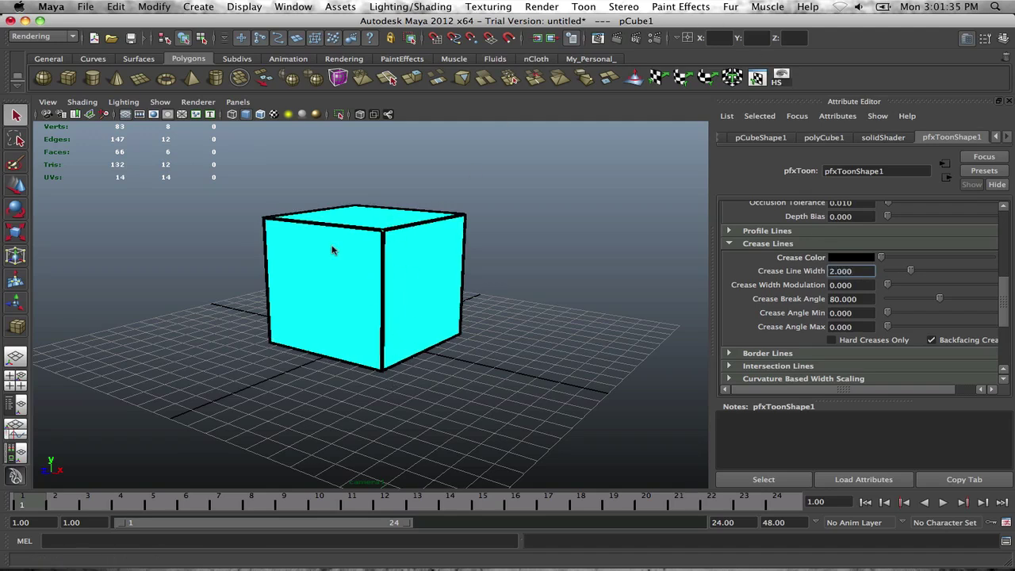
Render the thicker-outline cube, keep the image, compare it with earlier renders, then close Render View
click(617, 38)
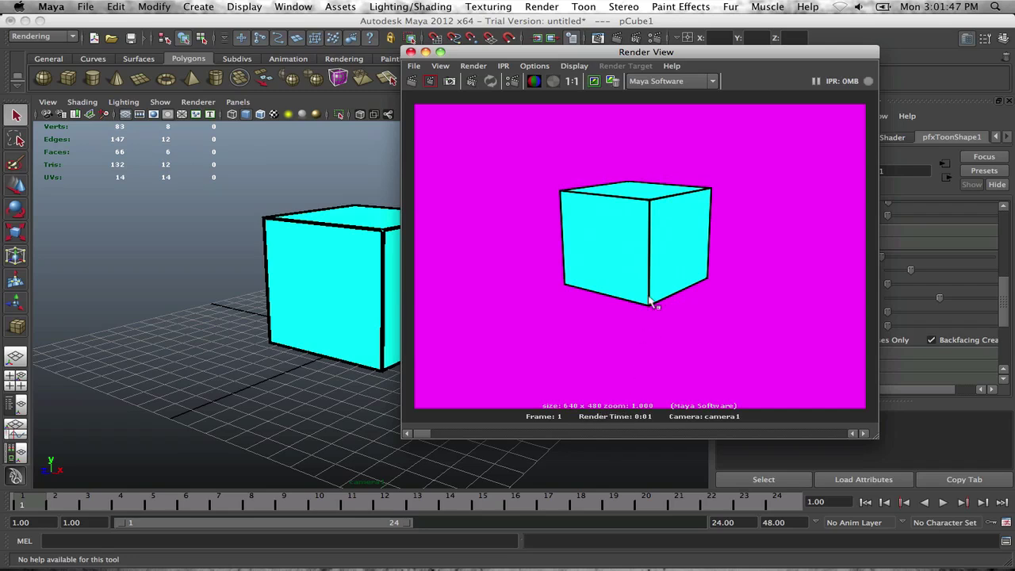
click(594, 83)
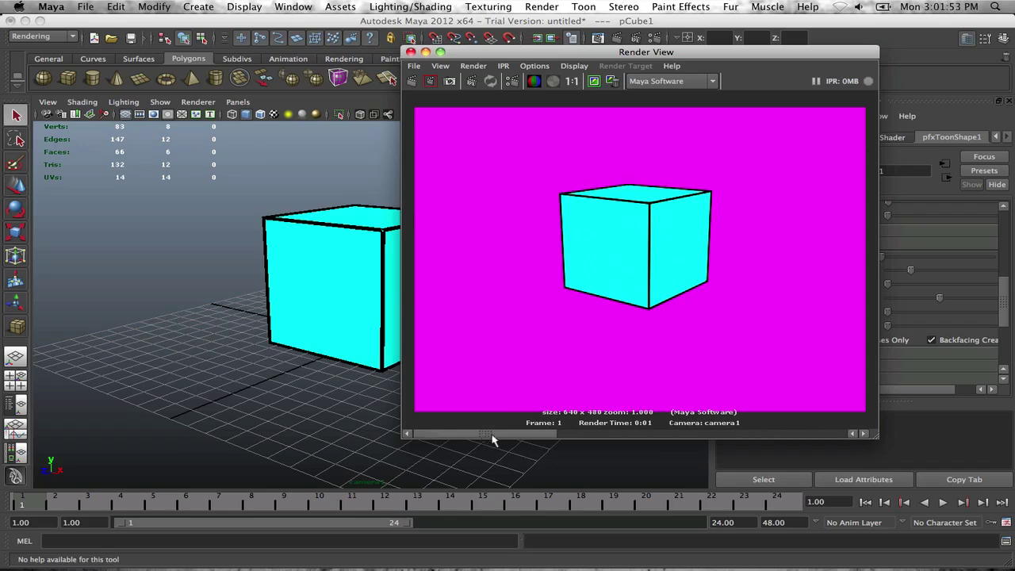
drag(491, 440, 529, 429)
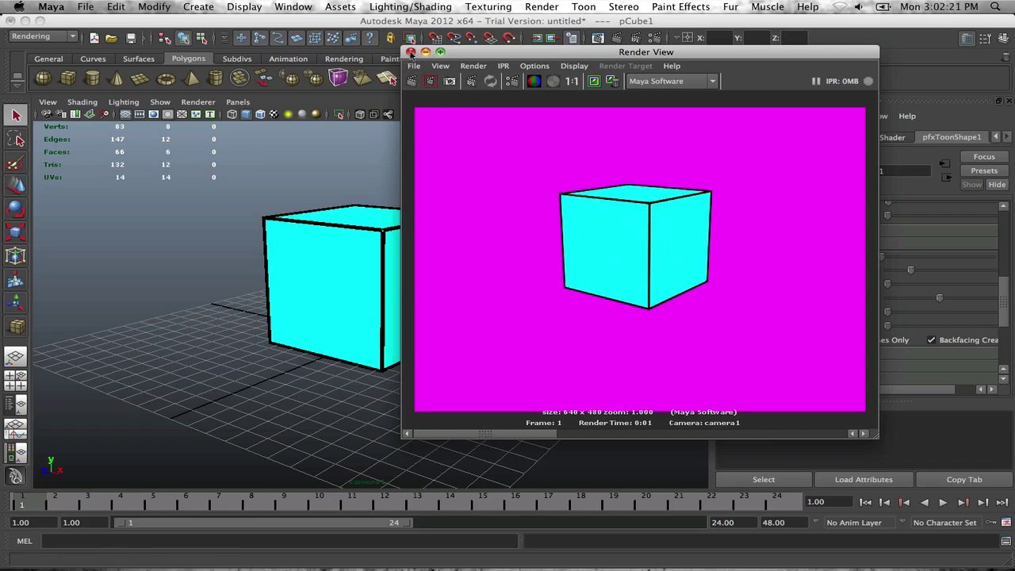
click(410, 51)
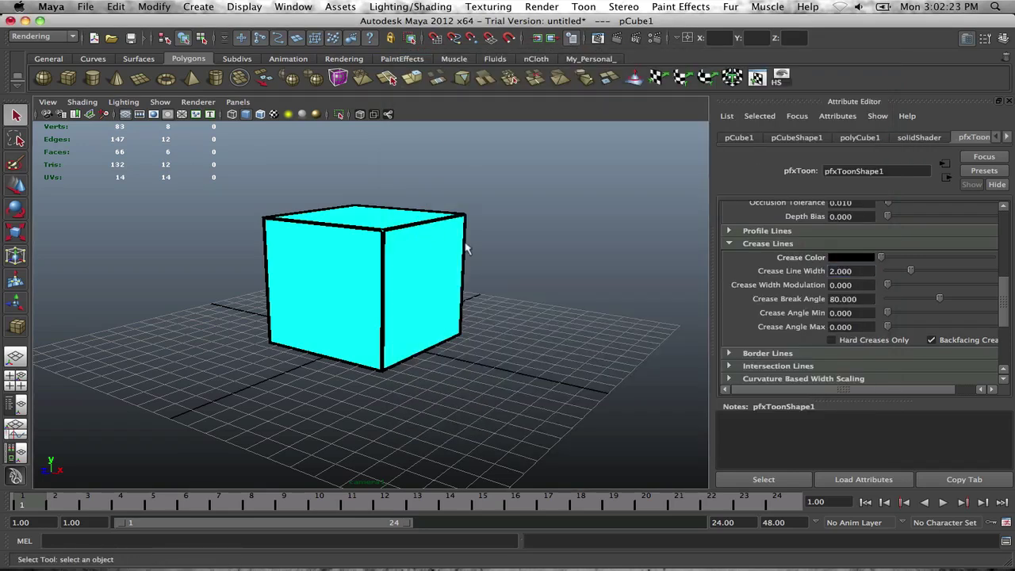
Change the solidShader Out Color from cyan to yellow from the Color History
click(808, 136)
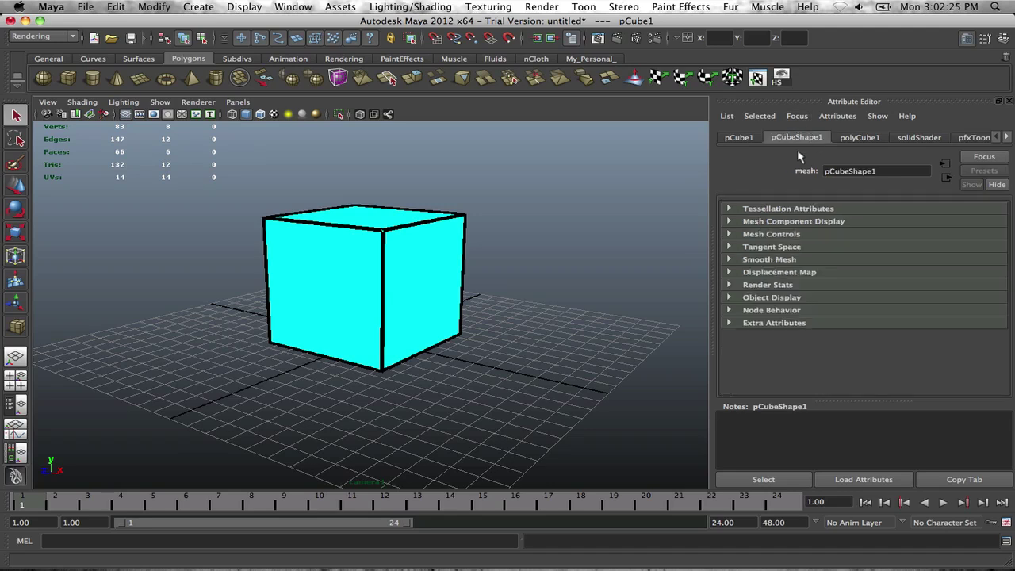
click(738, 137)
click(860, 137)
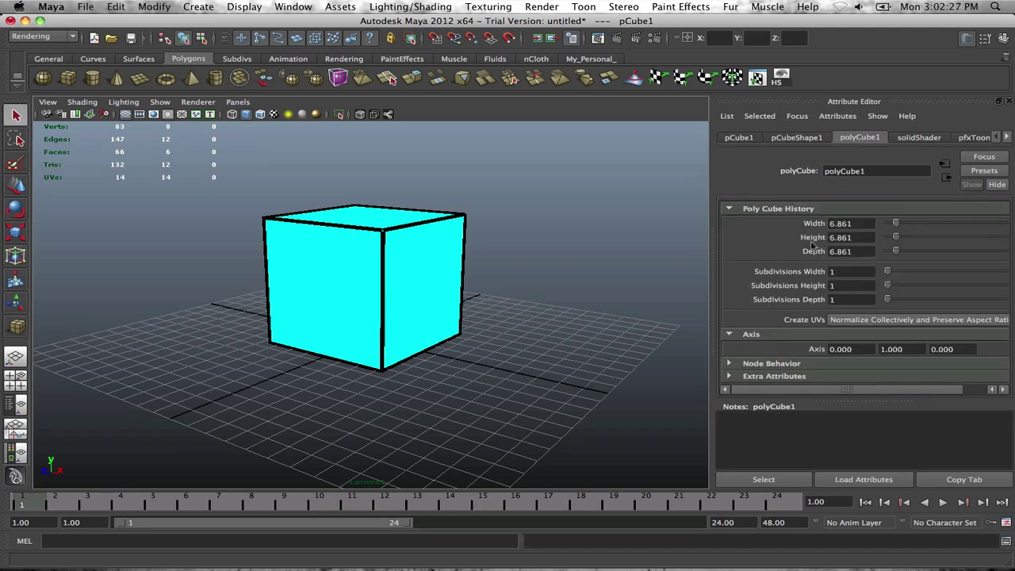
click(934, 137)
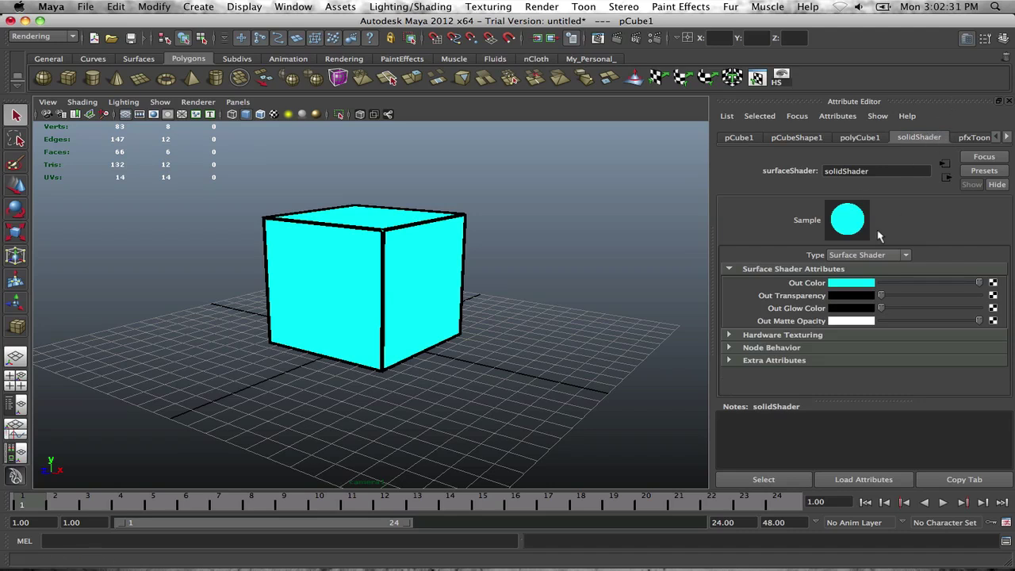
click(839, 283)
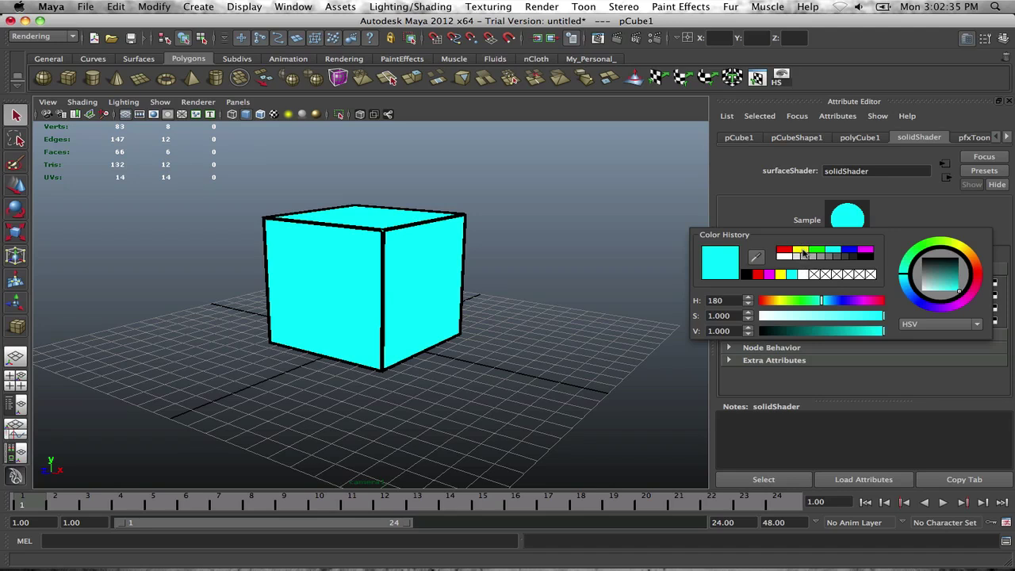
click(803, 251)
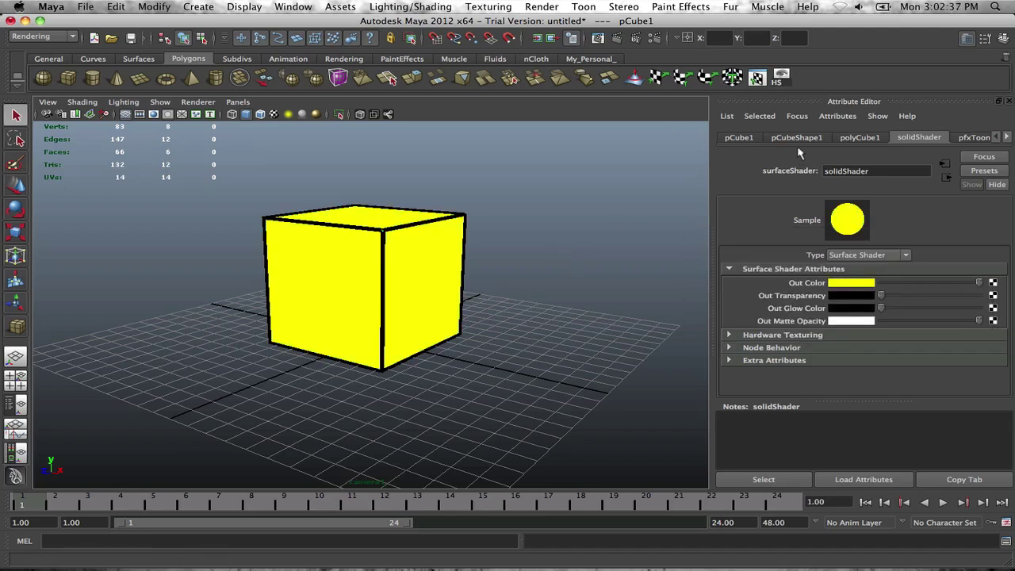
click(1007, 137)
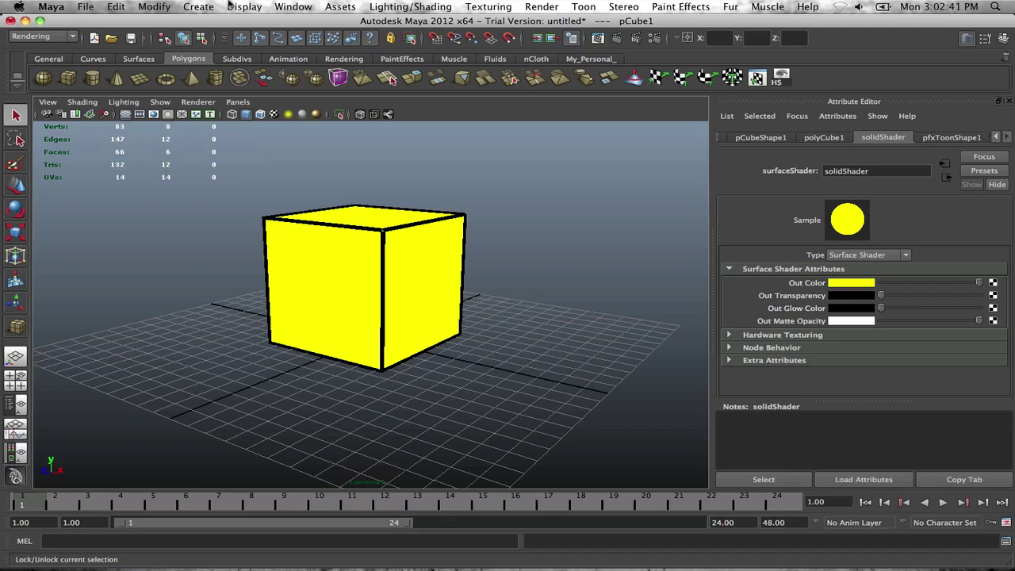
click(292, 7)
Select camera1 in the Outliner, set its Background Color to white, and render the frame
click(317, 105)
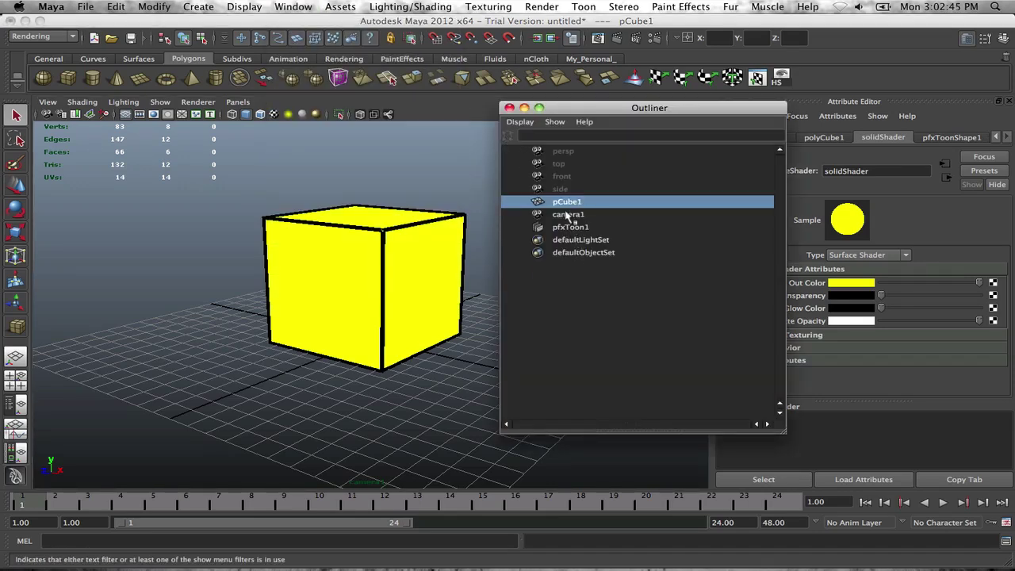
click(567, 215)
click(510, 108)
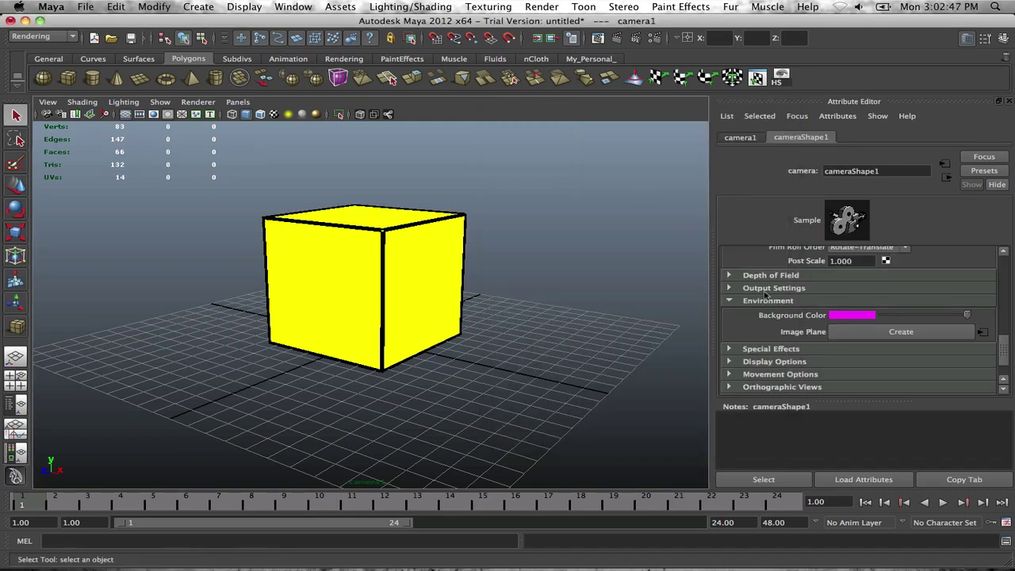
click(851, 317)
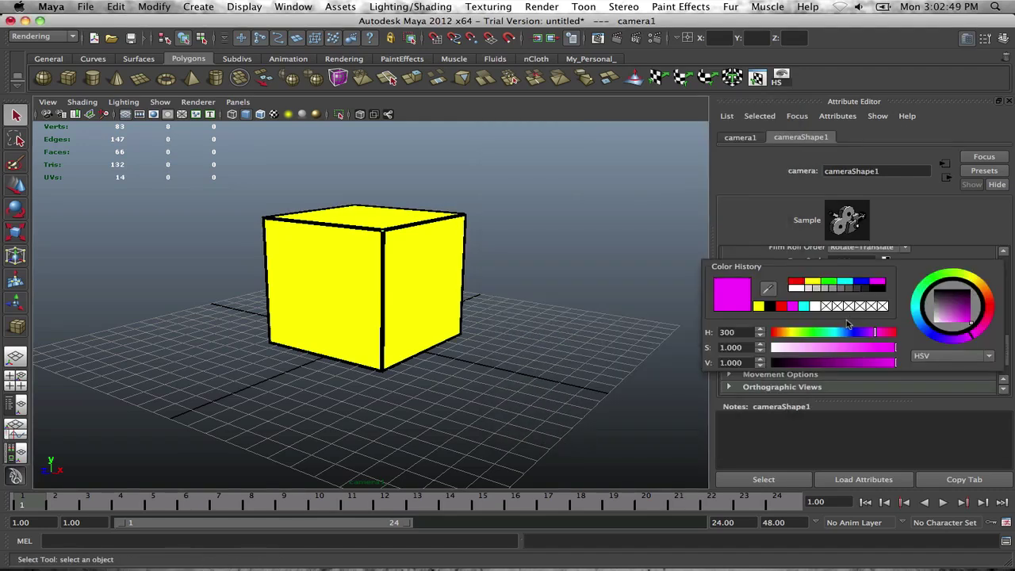
click(796, 288)
click(616, 38)
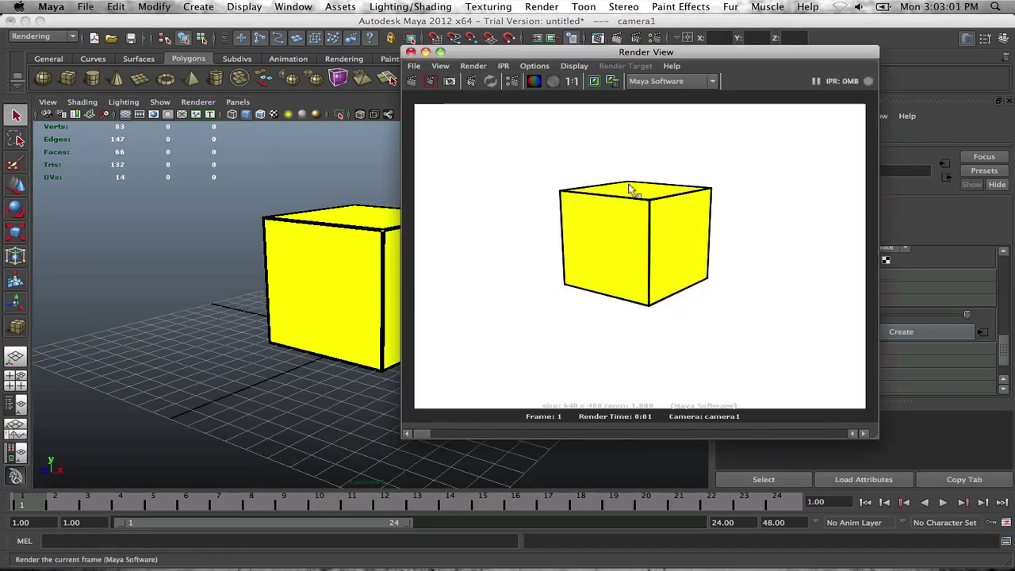
Keep the white-background render, compare it with the magenta one, then close Render View
drag(698, 52, 509, 34)
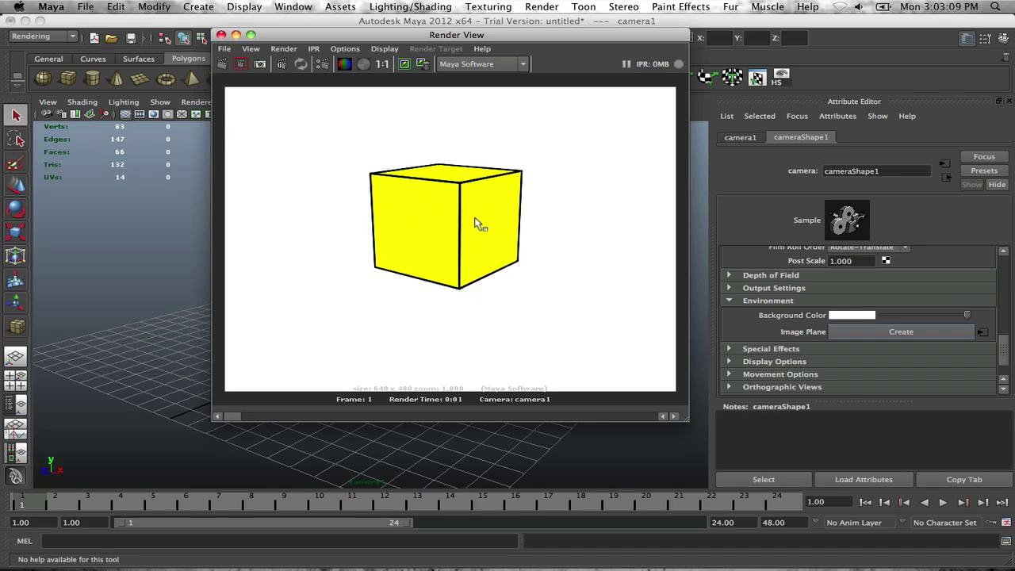
click(403, 65)
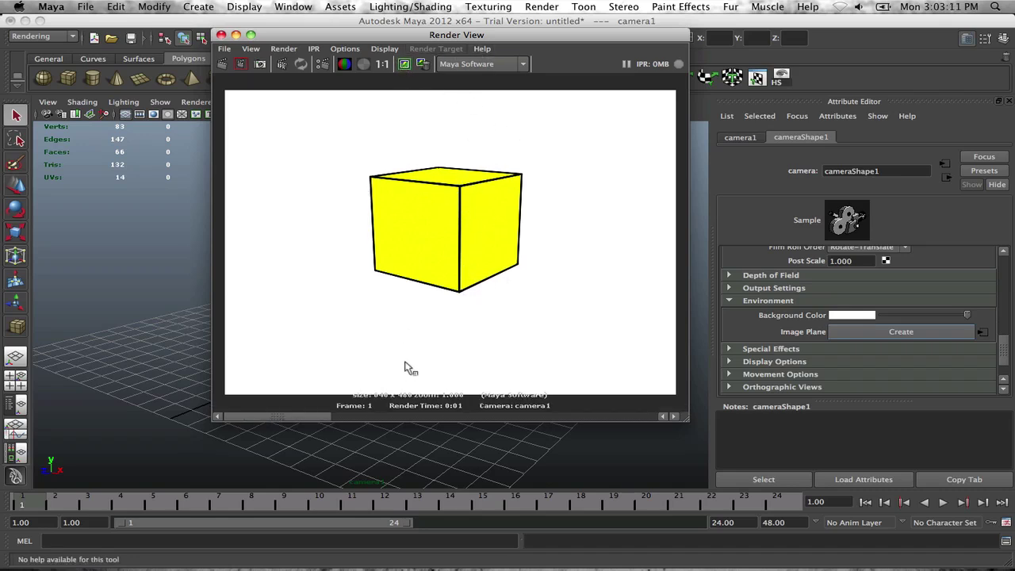
drag(321, 418, 653, 428)
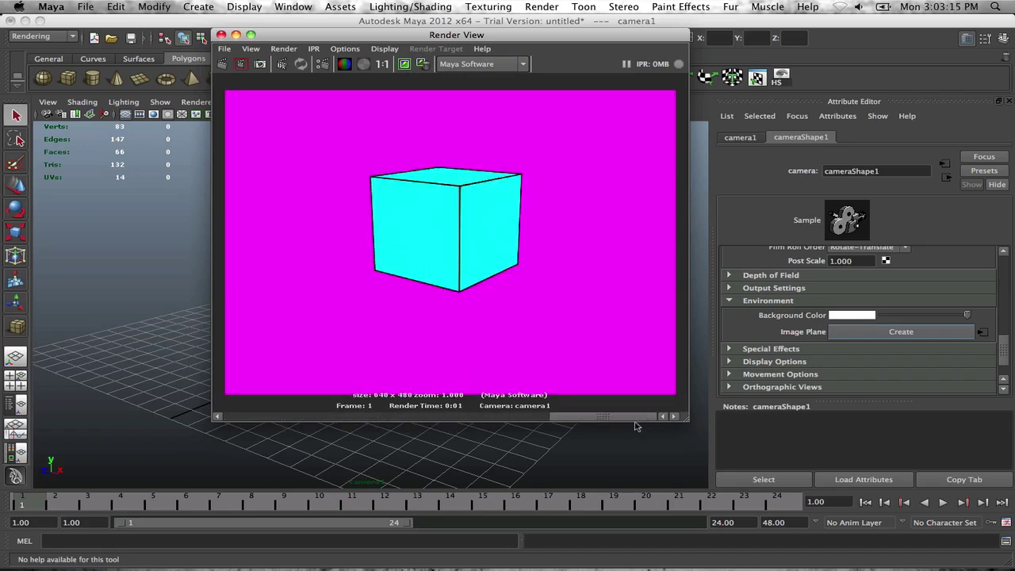
drag(564, 419, 283, 408)
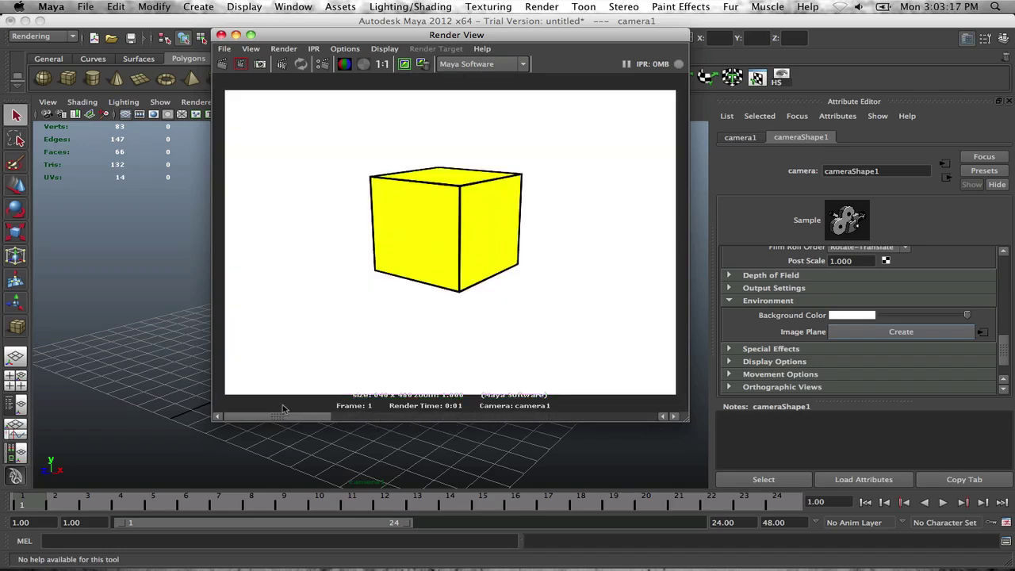
click(222, 35)
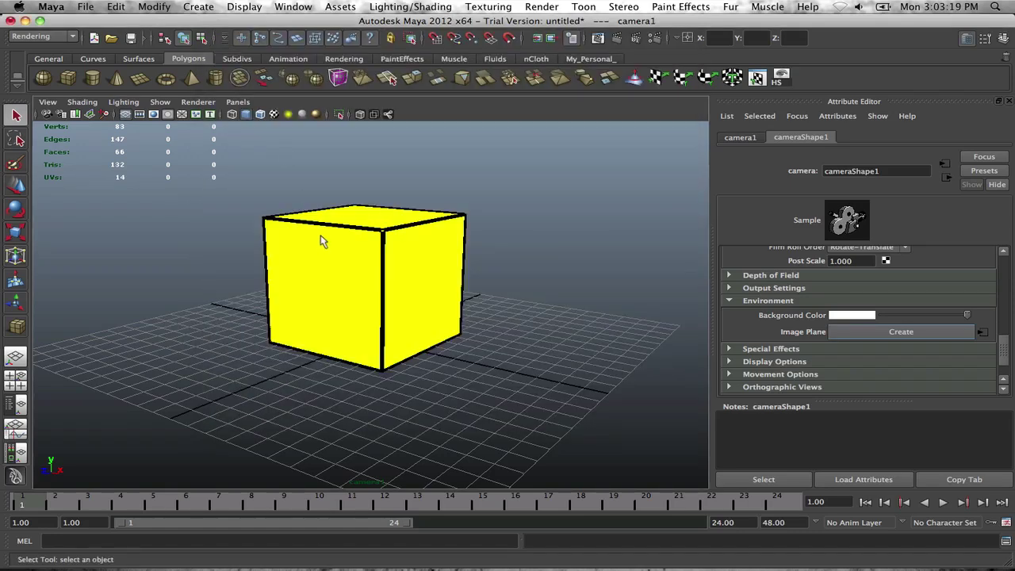
Switch the viewport to look through the default persp camera
alt+drag(444, 246, 476, 249)
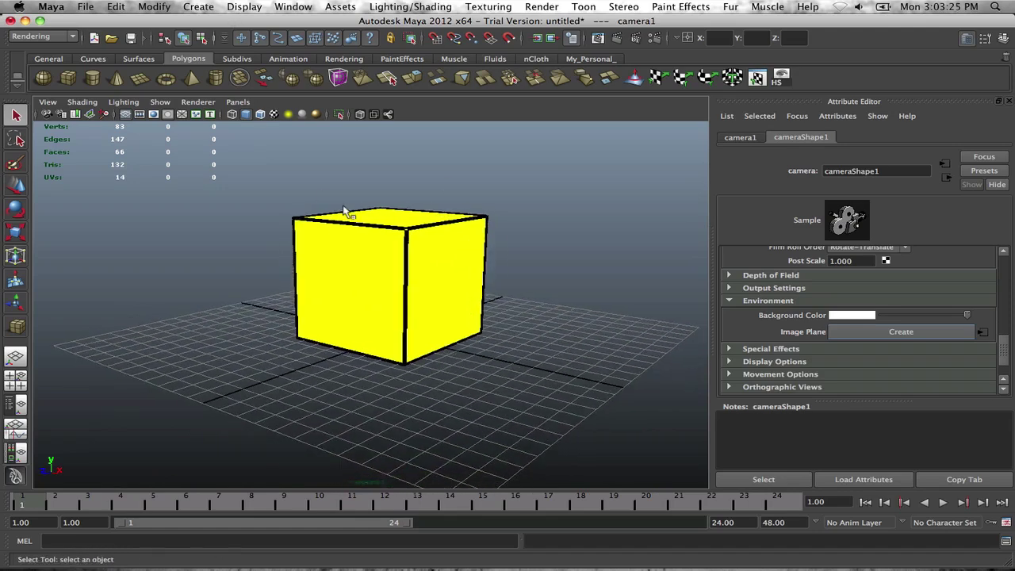
click(238, 101)
mouse_move(278, 108)
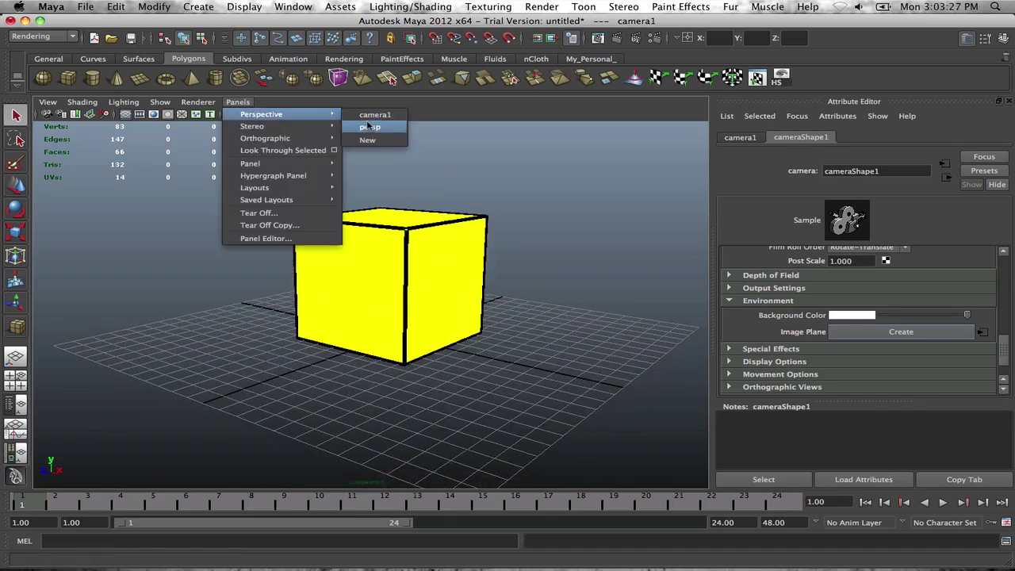
click(370, 120)
Tumble and dolly the persp view, then select the yellow cube for animating
alt+drag(381, 246, 317, 256)
alt+right_drag(317, 256, 401, 267)
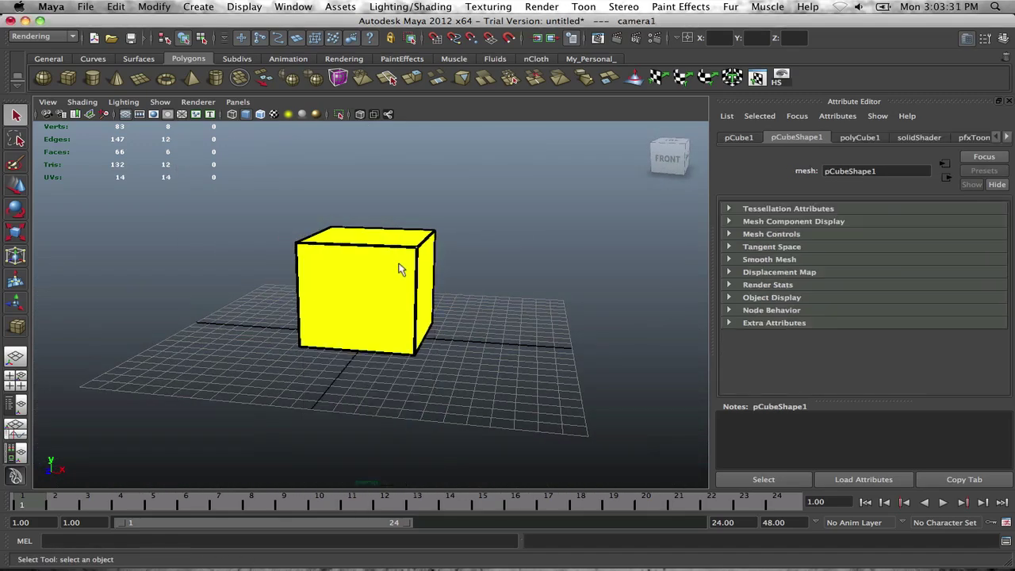
alt+drag(401, 267, 356, 266)
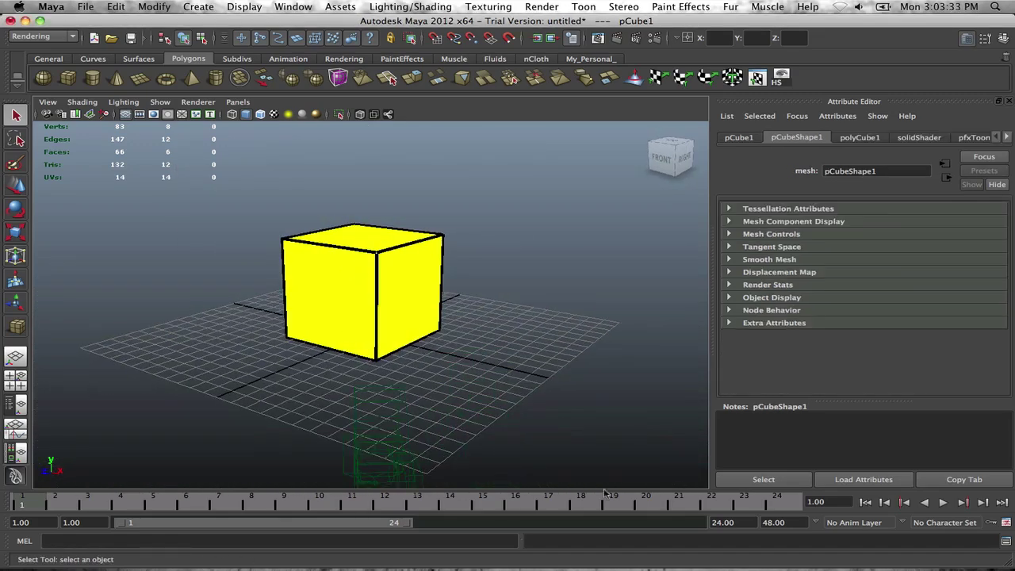
click(723, 521)
Set the playback end time to 100 and raise the cube straight up at frame 30
text(1)
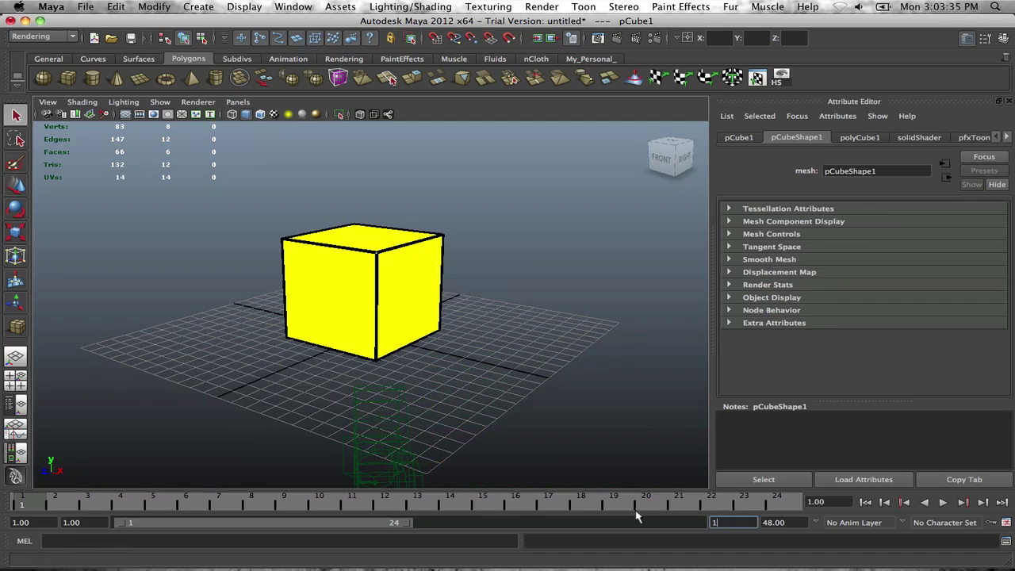
text(00)
key(Return)
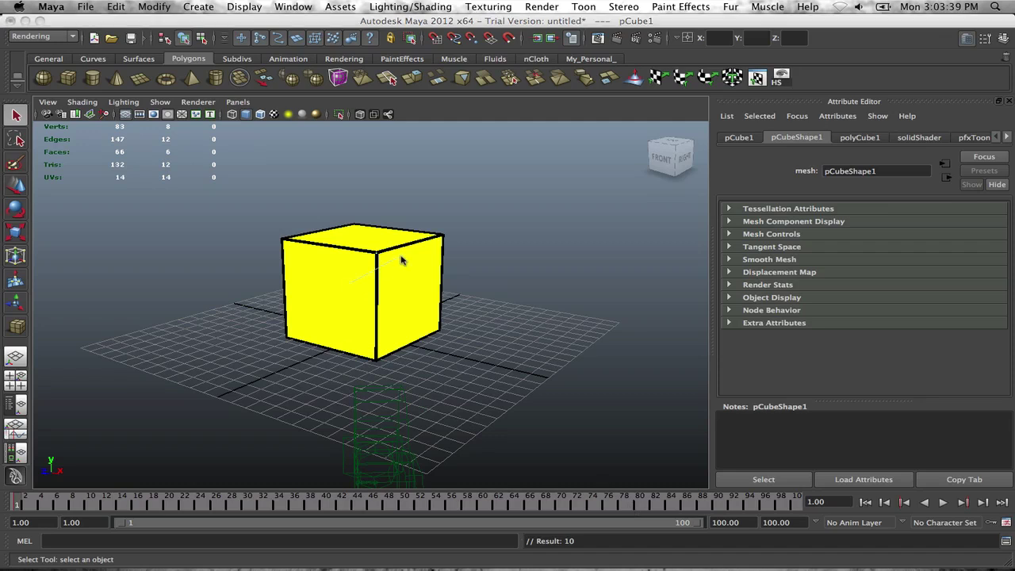
key(w)
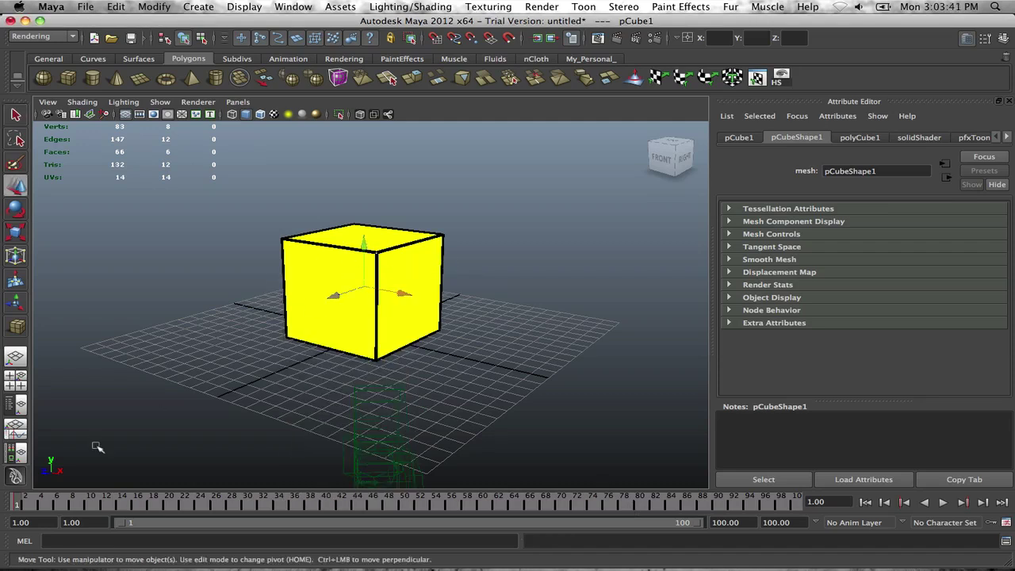
key(alt+v)
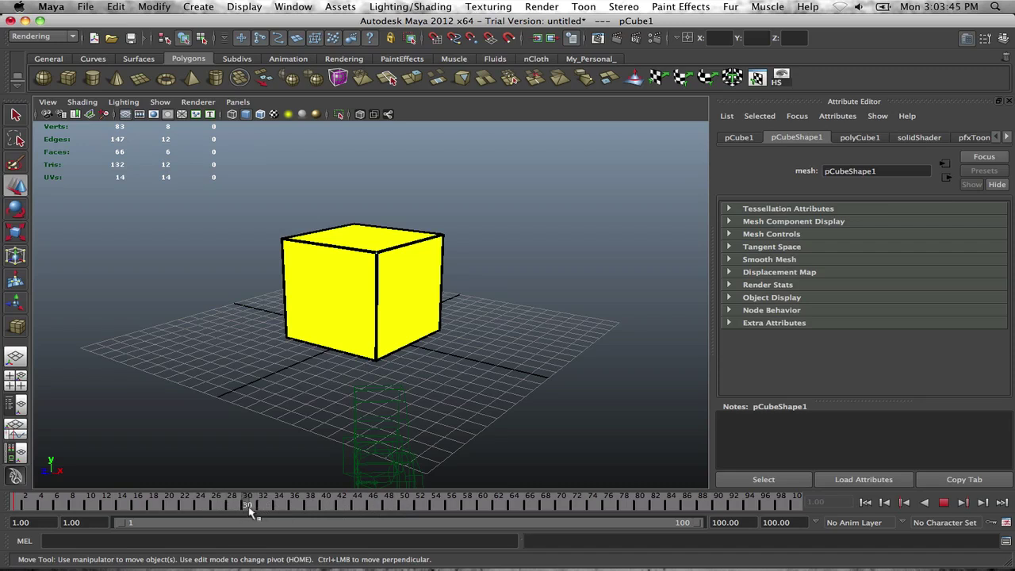
key(alt+v)
drag(365, 250, 364, 174)
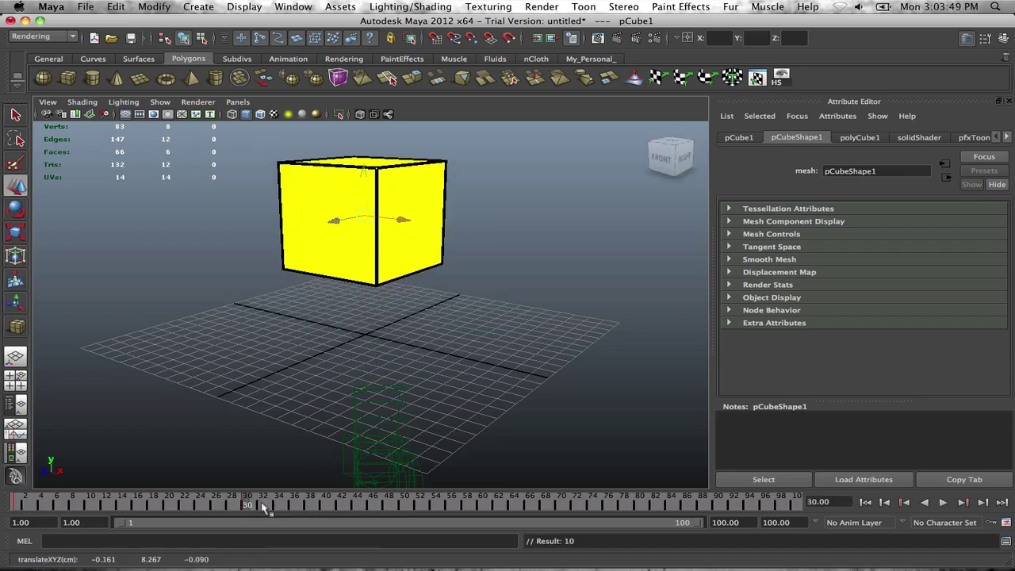
Advance time, tilt the cube around its Z axis, and set a keyframe
key(alt+v)
key(alt+v)
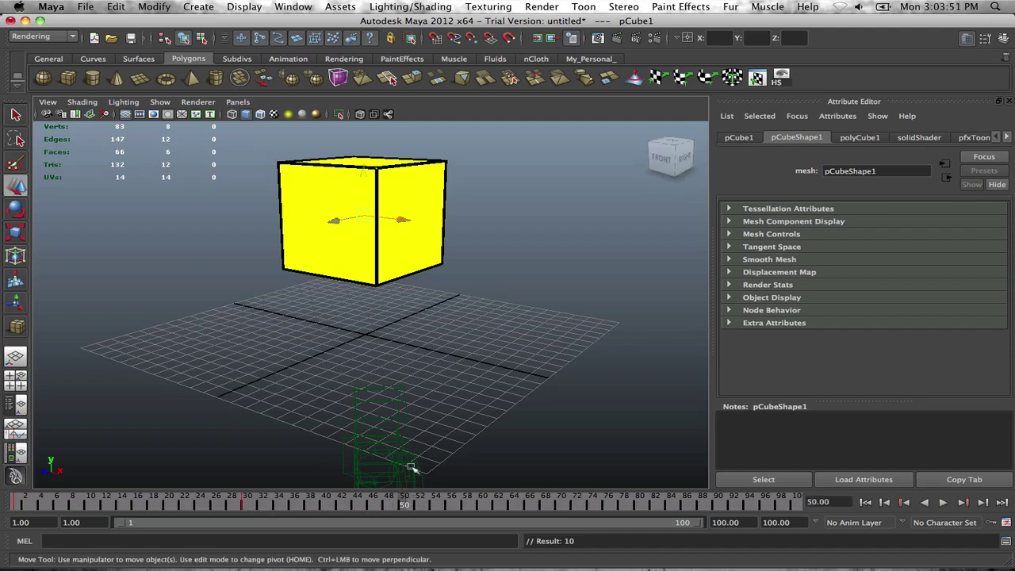
key(e)
drag(415, 198, 418, 251)
key(s)
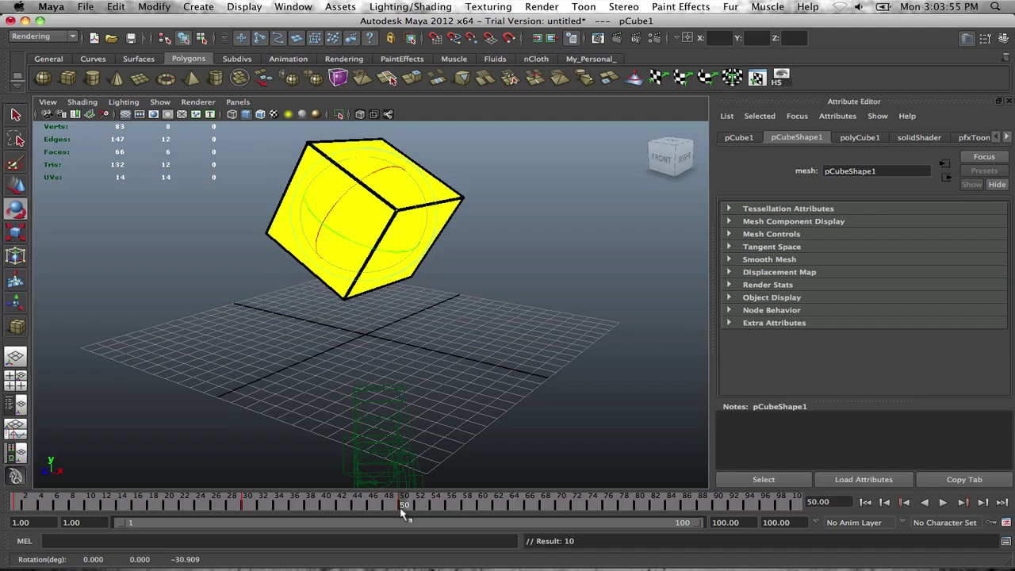
At frame 70, spin the cube around its Y axis and key the rotation
drag(402, 507, 560, 507)
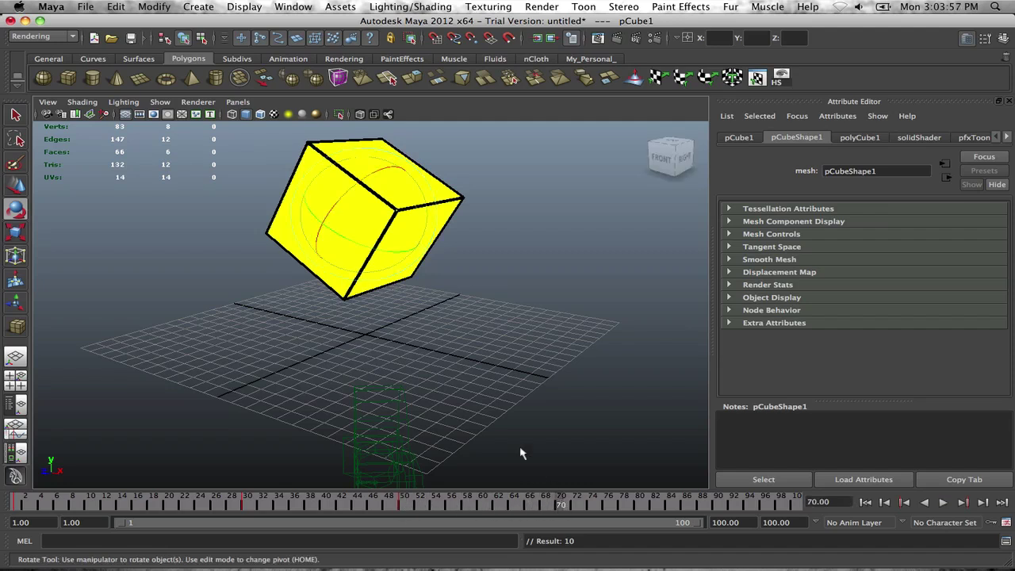
click(387, 258)
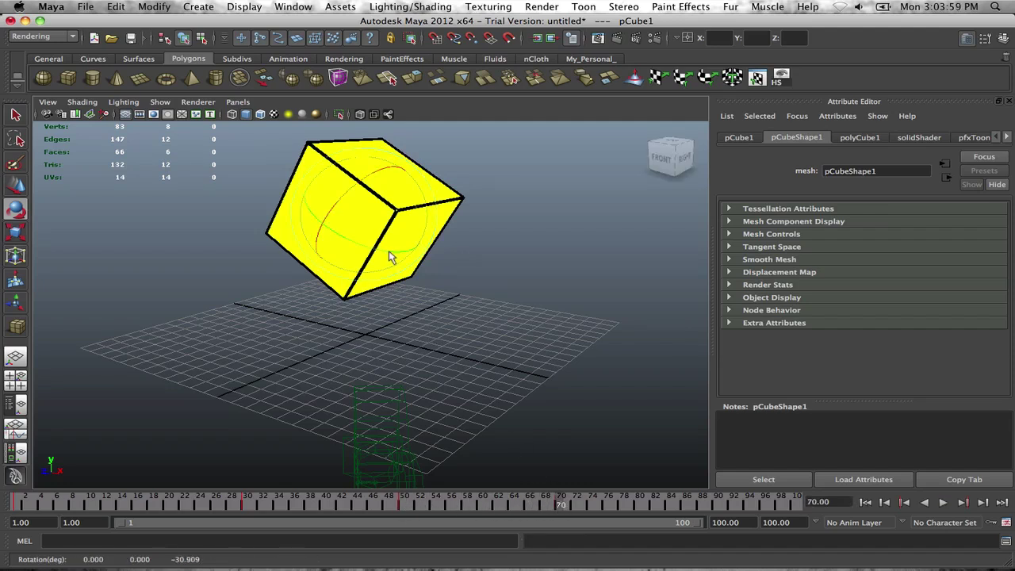
drag(388, 253, 225, 228)
key(s)
Rotate the cube into its final pose at frame 100, play back, and return to frame 70
drag(566, 498, 794, 500)
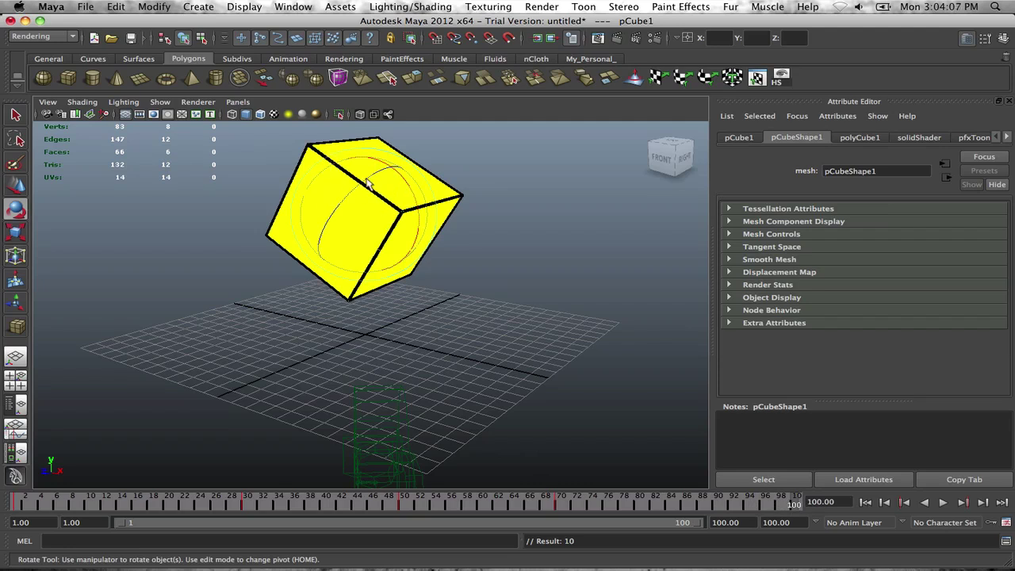
drag(366, 182, 533, 139)
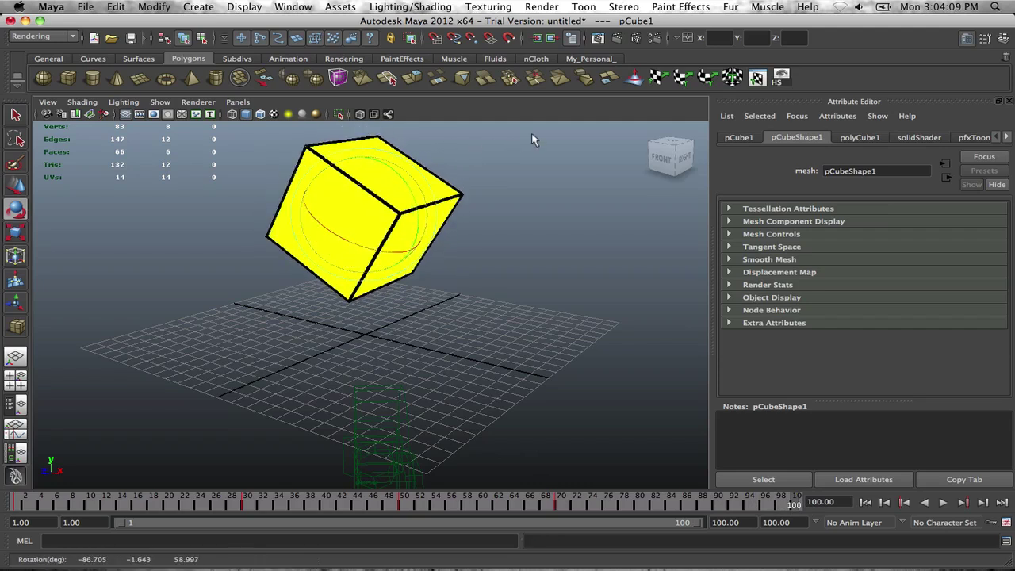
click(942, 502)
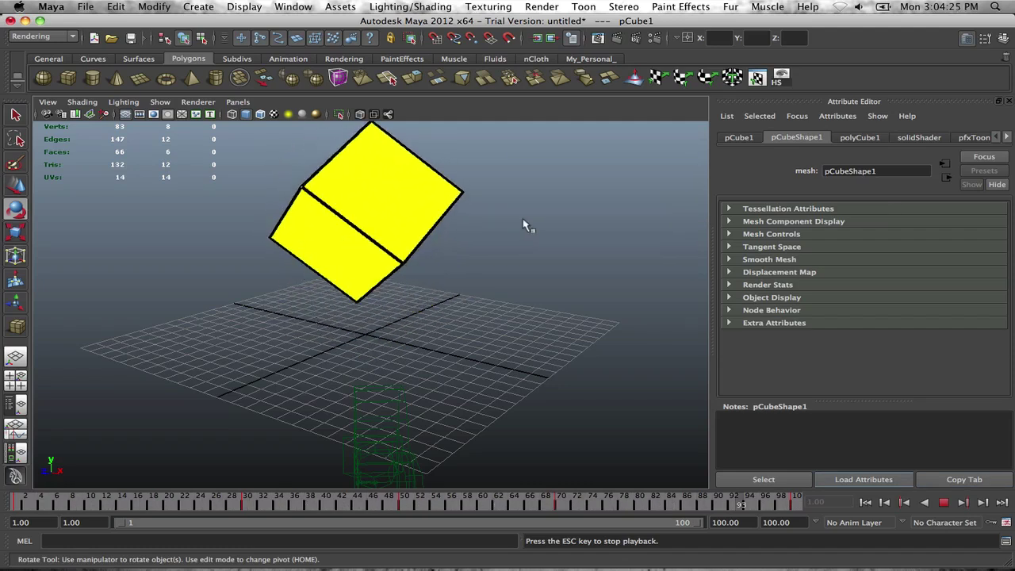
click(943, 502)
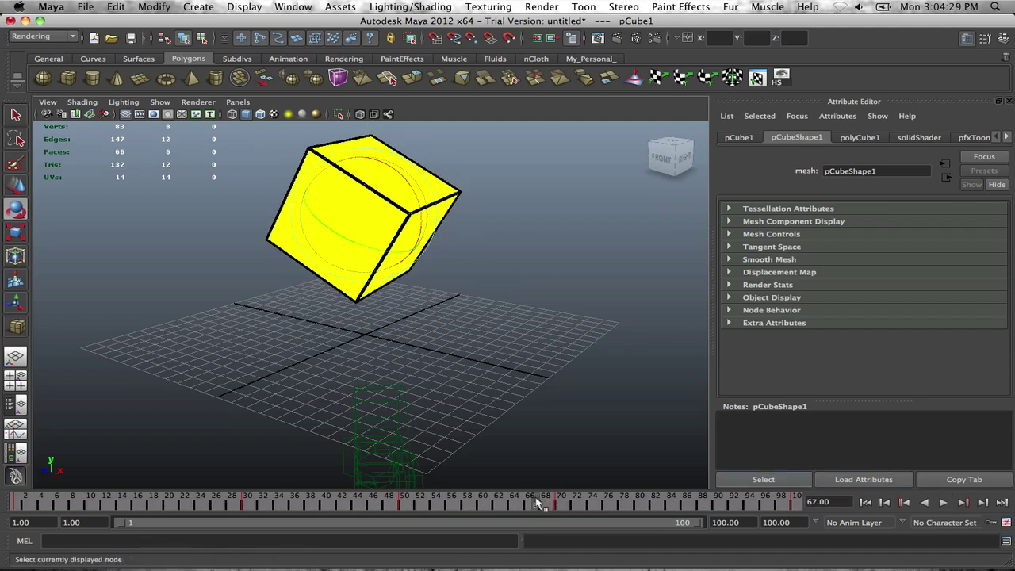
drag(536, 502, 560, 502)
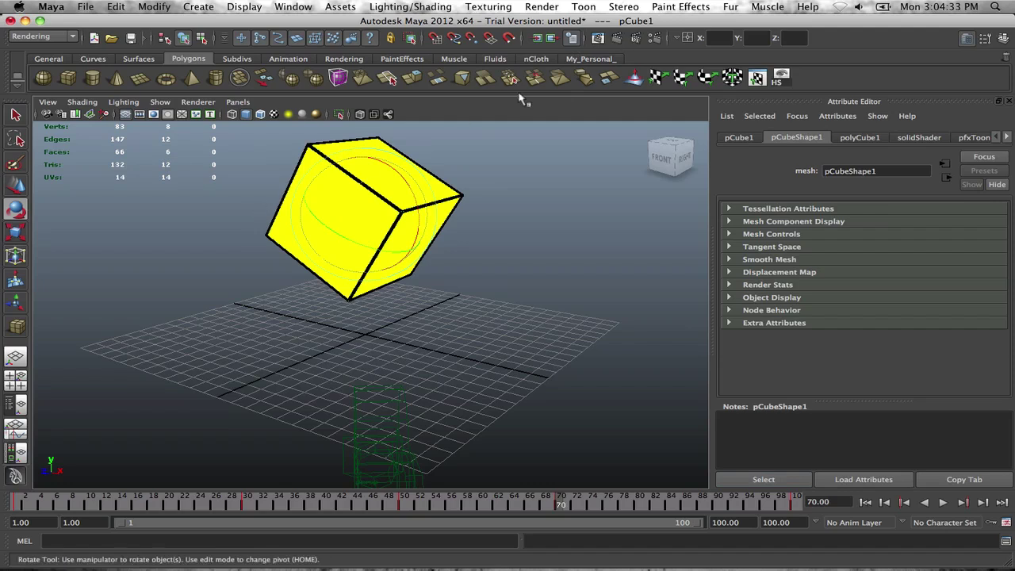
Render frame 70 from the persp view, then close Render View
click(616, 40)
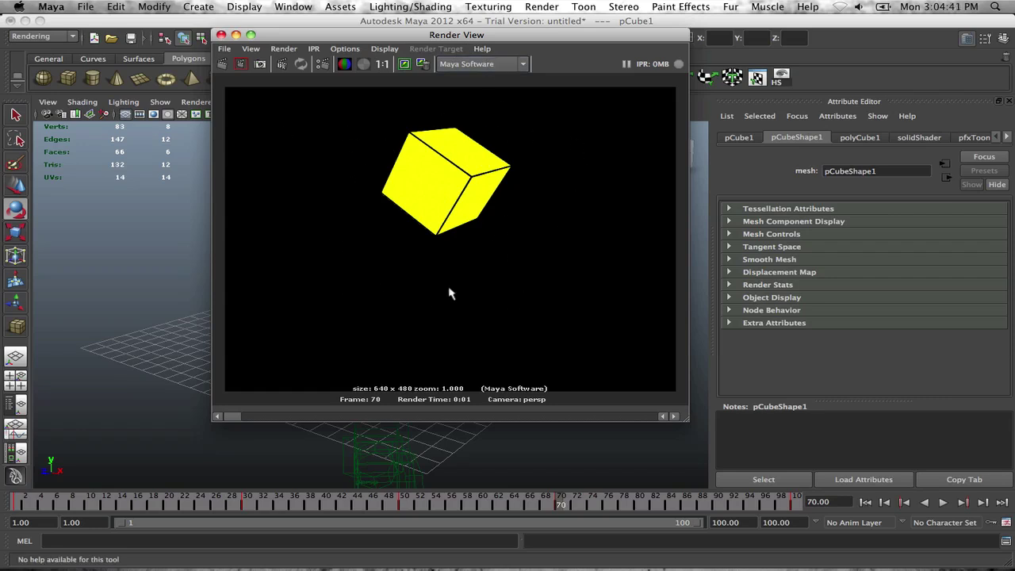
click(221, 34)
click(154, 6)
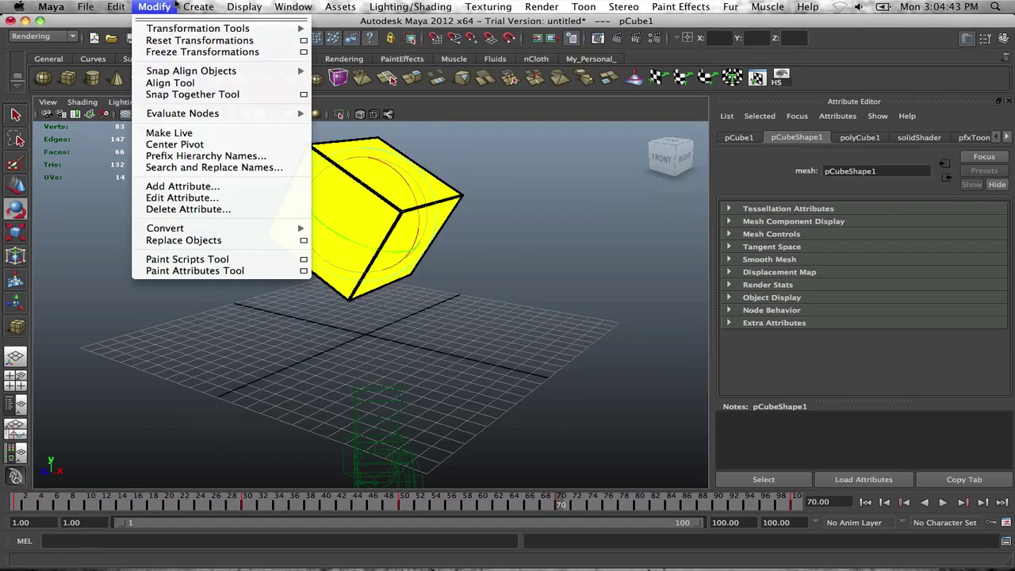
click(167, 6)
Look through camera1 and render frame 70 of the outlined yellow cube on white
click(238, 102)
mouse_move(270, 115)
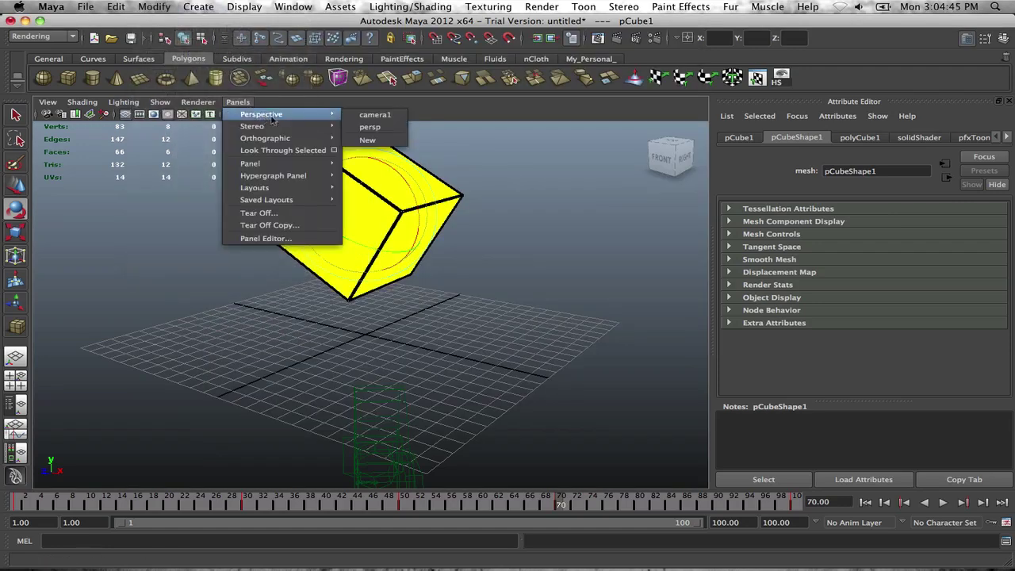
click(371, 115)
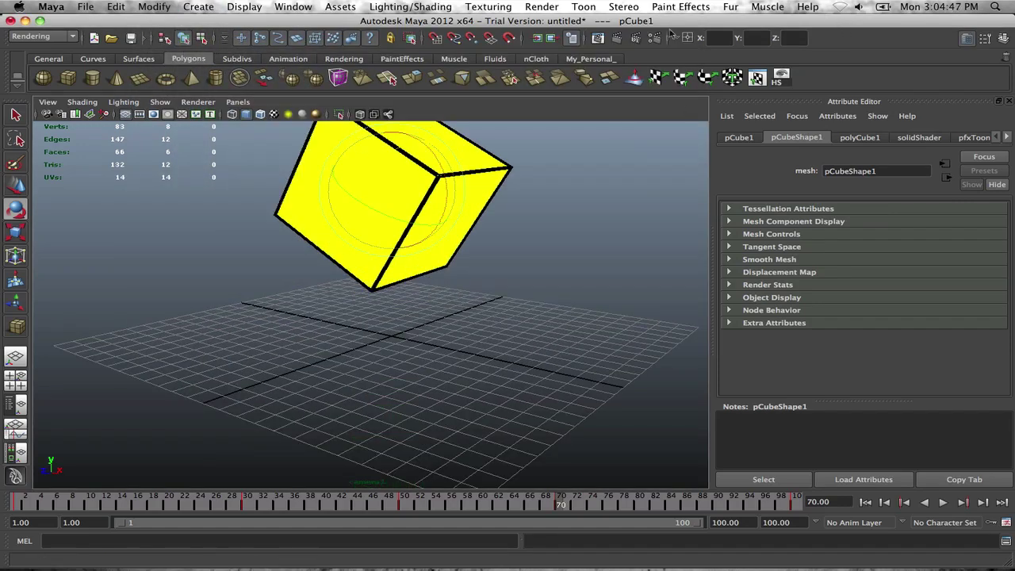
click(621, 38)
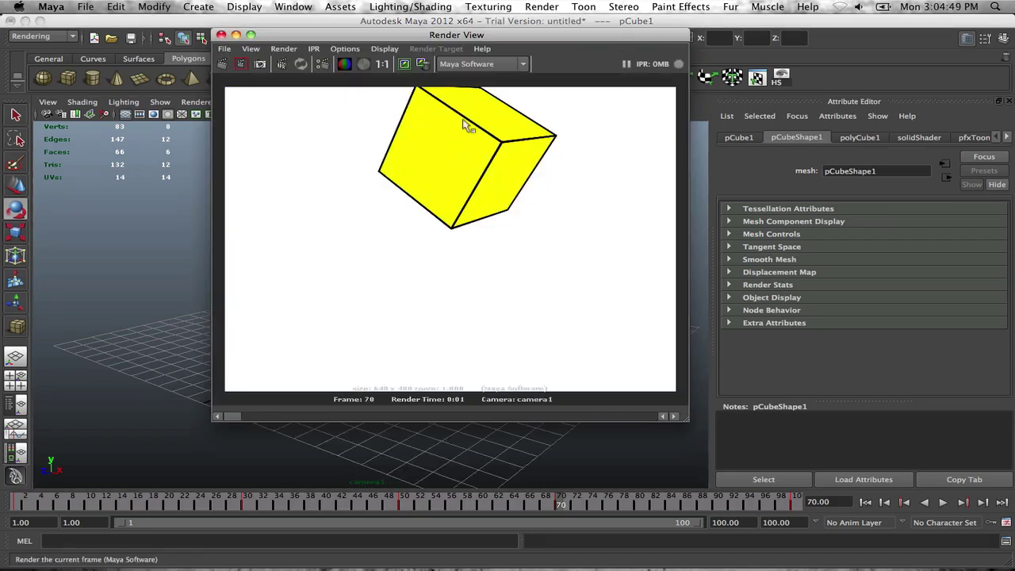